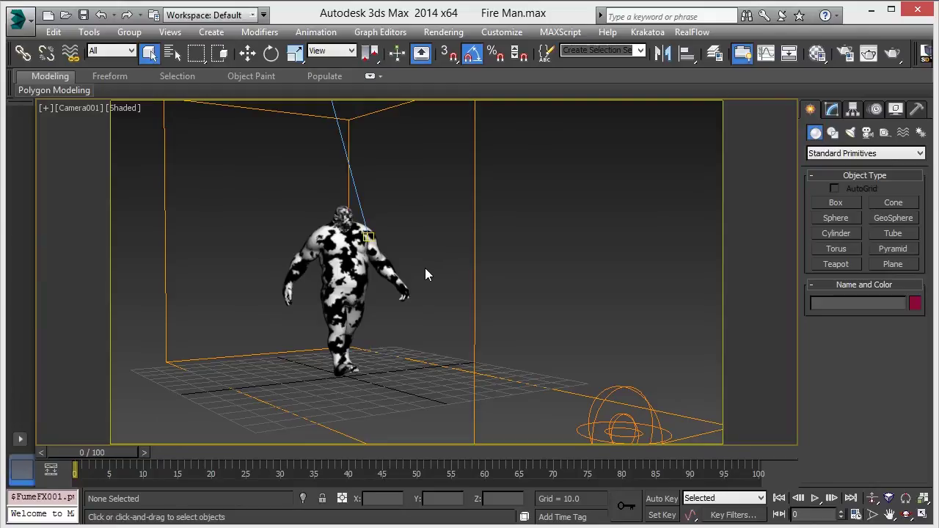
Switch Camera001 to a maximized Perspective view and orbit around the character.
key("p")
key("alt+w")
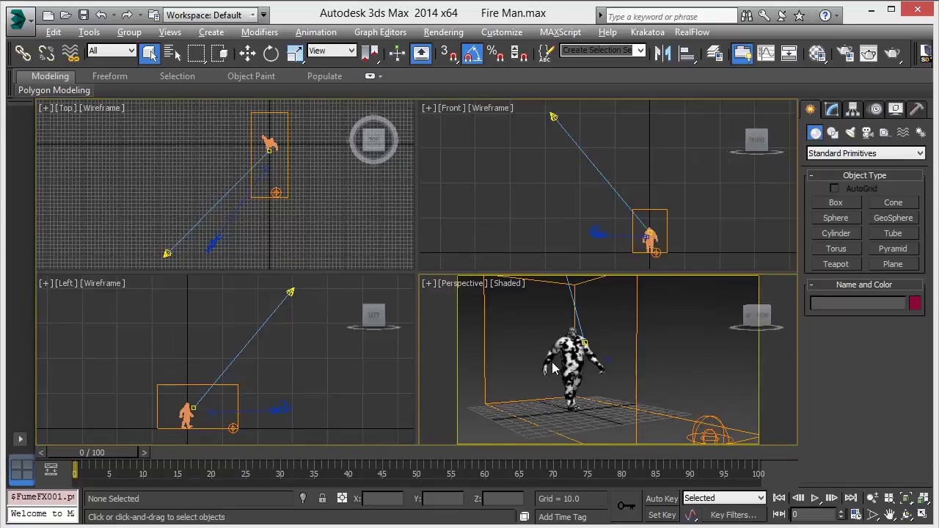
key("alt+w")
middle_click_drag(331, 282, 362, 317, "alt")
scroll(362, 317, "up", 3)
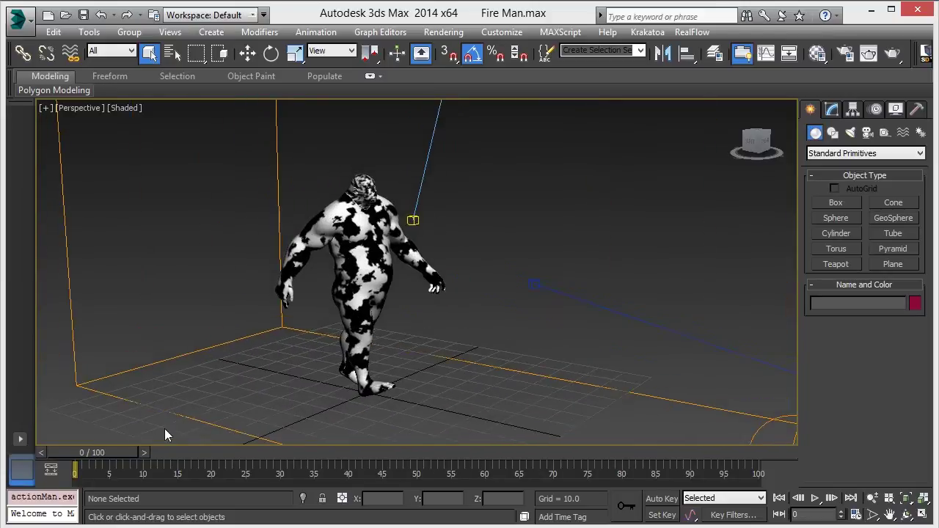
Scrub the time slider to preview the walk, then orbit to face the box squarely.
left_click_drag(101, 452, 523, 465)
middle_click_drag(535, 352, 377, 416, "alt")
left_click_drag(519, 462, 36, 457)
scroll(251, 335, "down", 3)
middle_click_drag(251, 339, 315, 314, "alt")
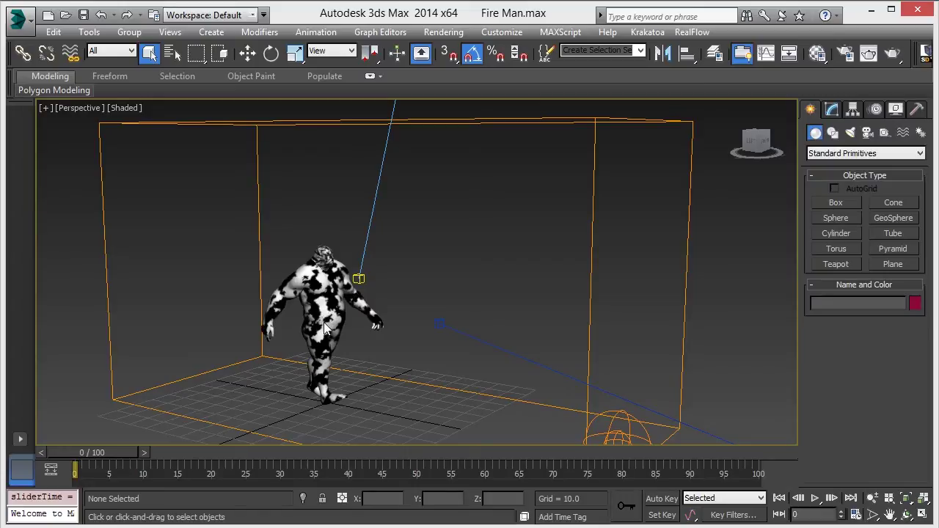
left_click(817, 53)
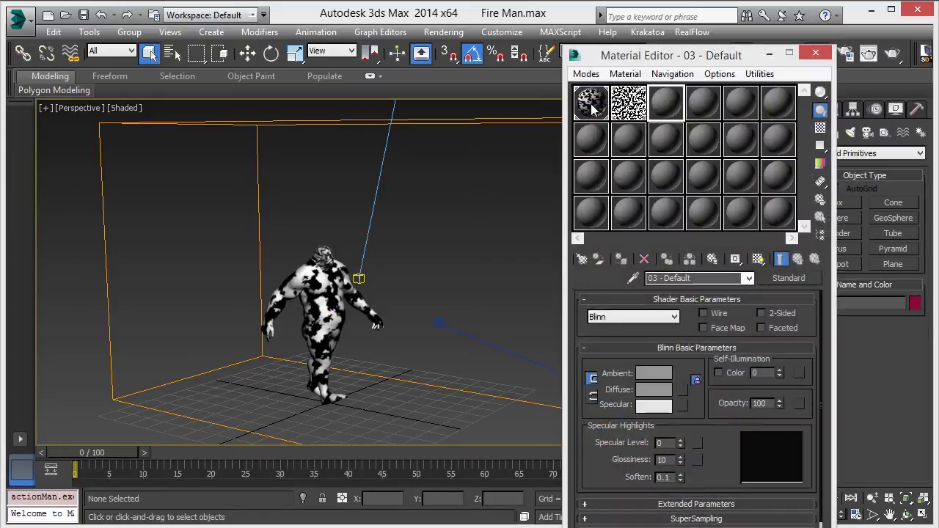
left_click(589, 102)
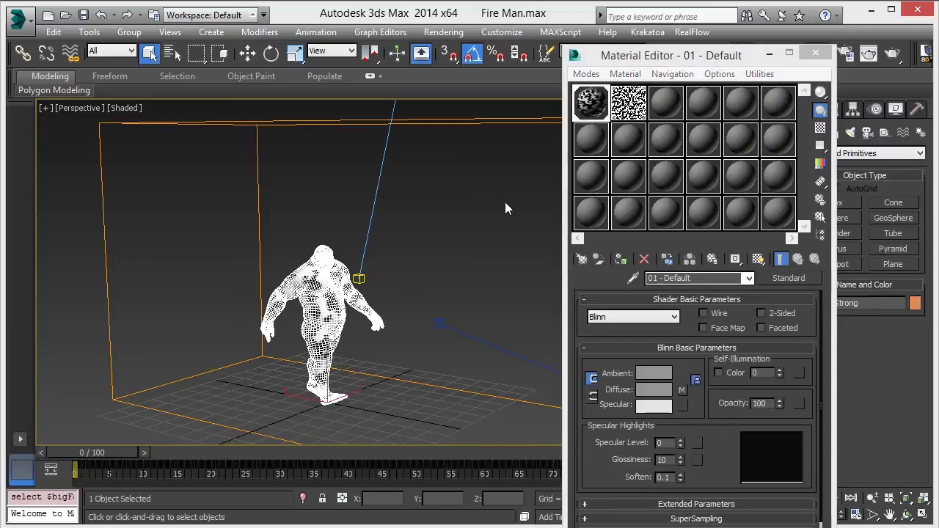
left_click(682, 390)
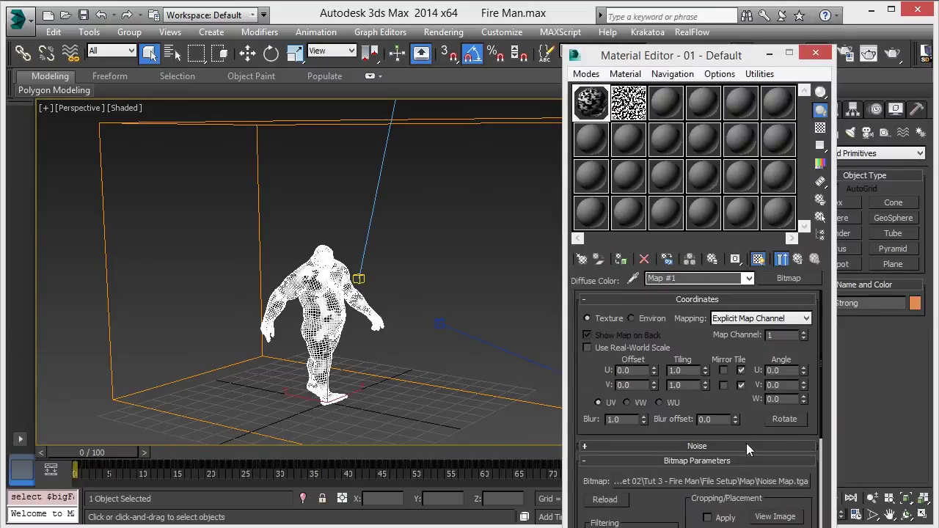
left_click(775, 516)
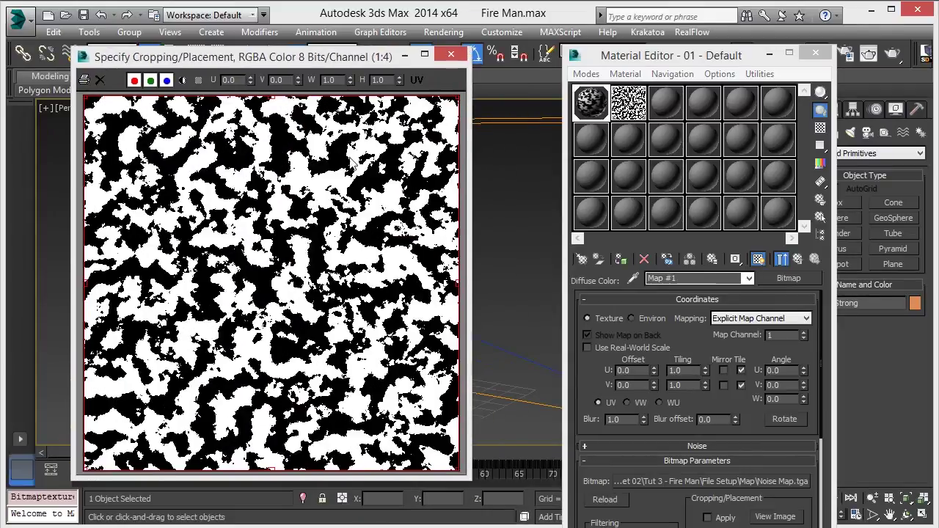
left_click(439, 56)
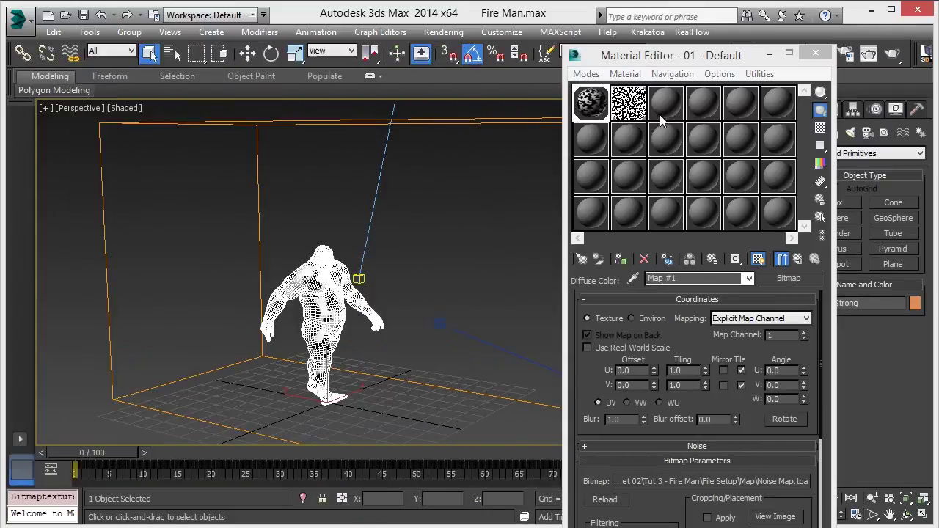
left_click(635, 110)
scroll(799, 397, "down", 2)
scroll(804, 353, "up", 1)
scroll(803, 361, "down", 1)
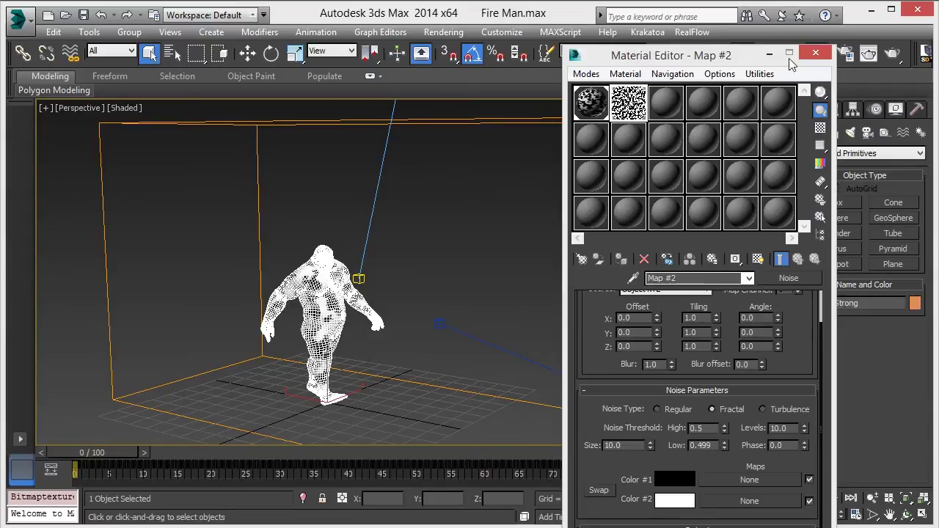
left_click(815, 53)
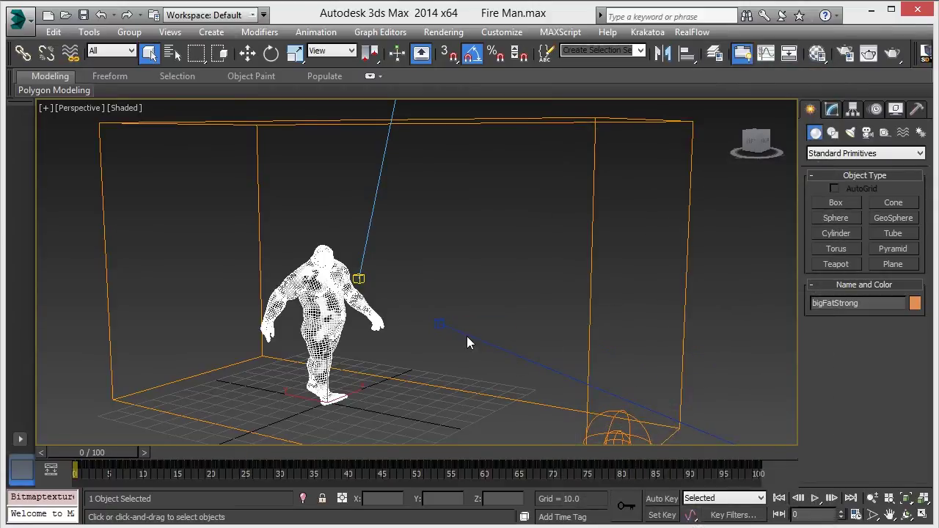
middle_click_drag(467, 338, 591, 397, "alt")
left_click(595, 399)
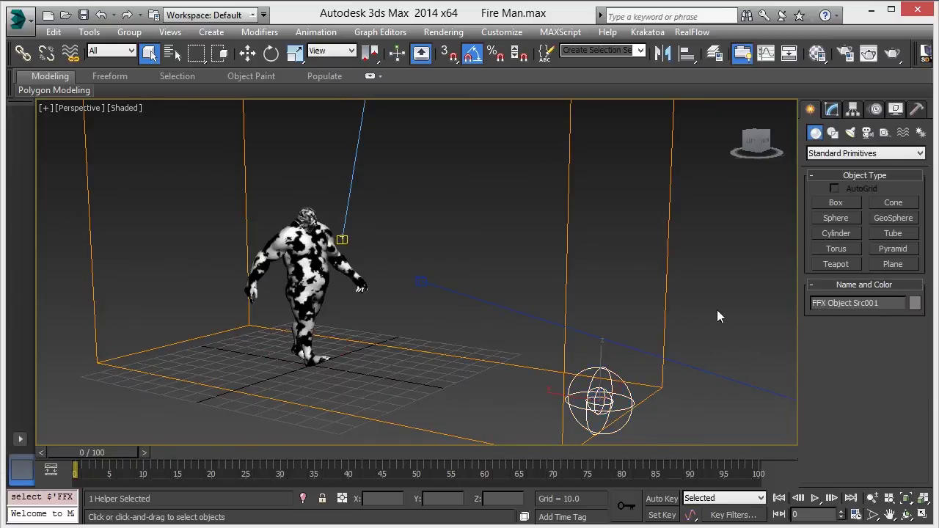
left_click(832, 109)
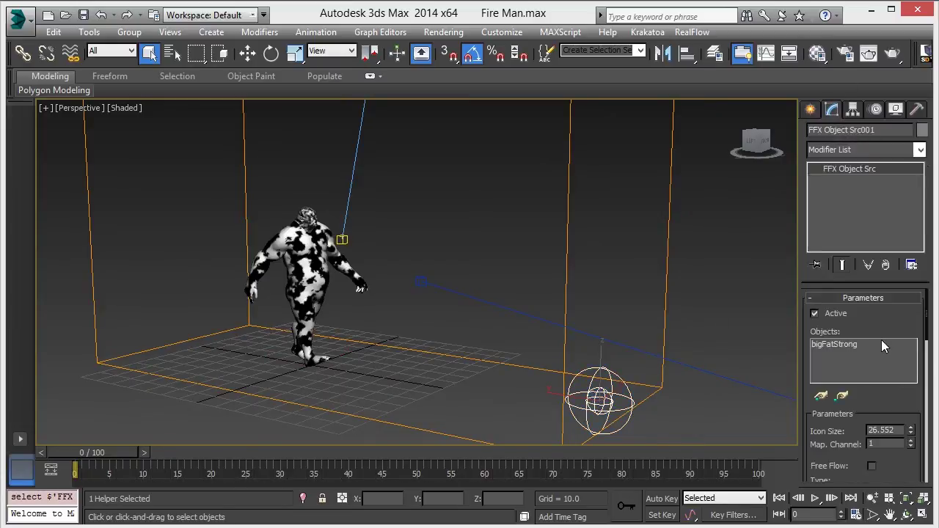
scroll(881, 341, "down", 1)
scroll(874, 337, "up", 1)
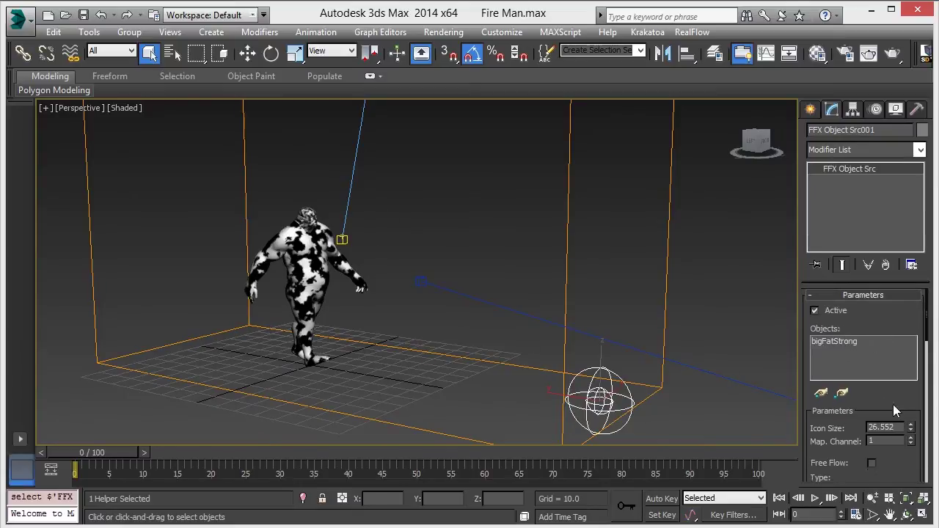
scroll(900, 397, "down", 1)
scroll(901, 394, "down", 5)
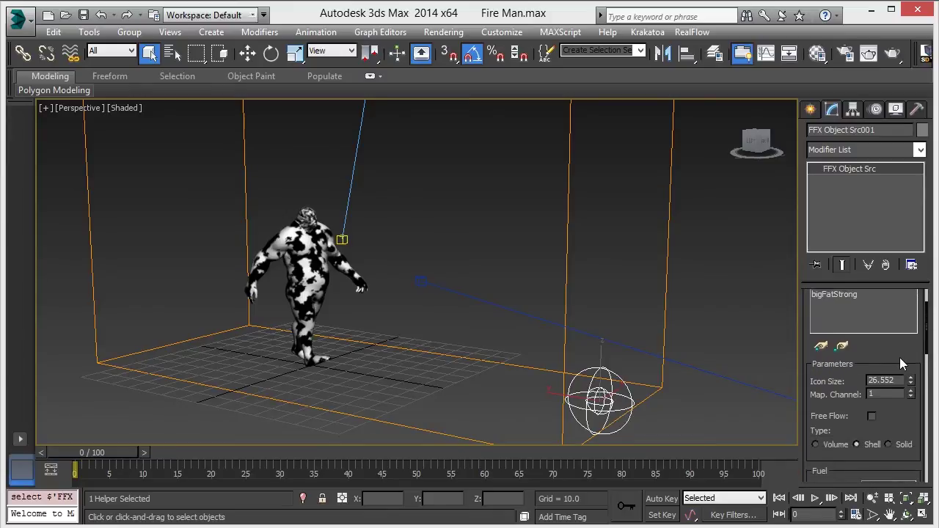
scroll(848, 426, "down", 2)
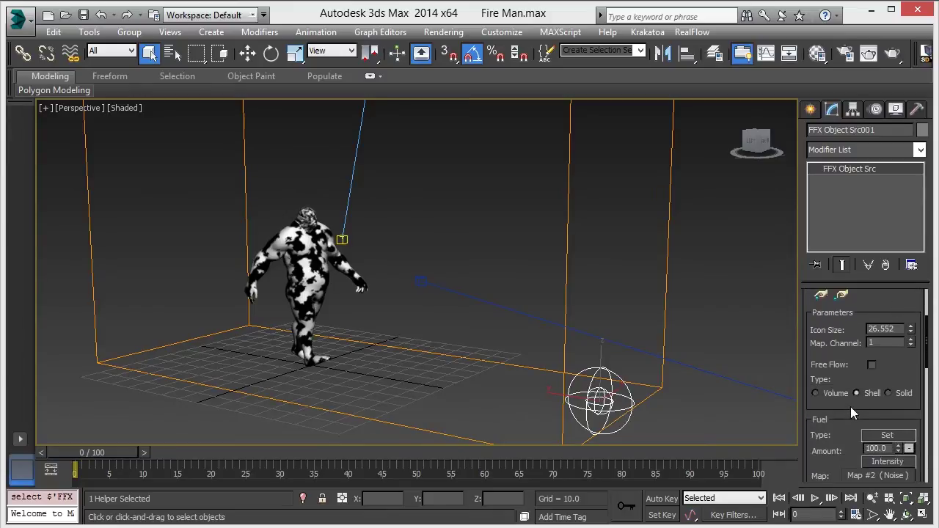
scroll(860, 415, "down", 4)
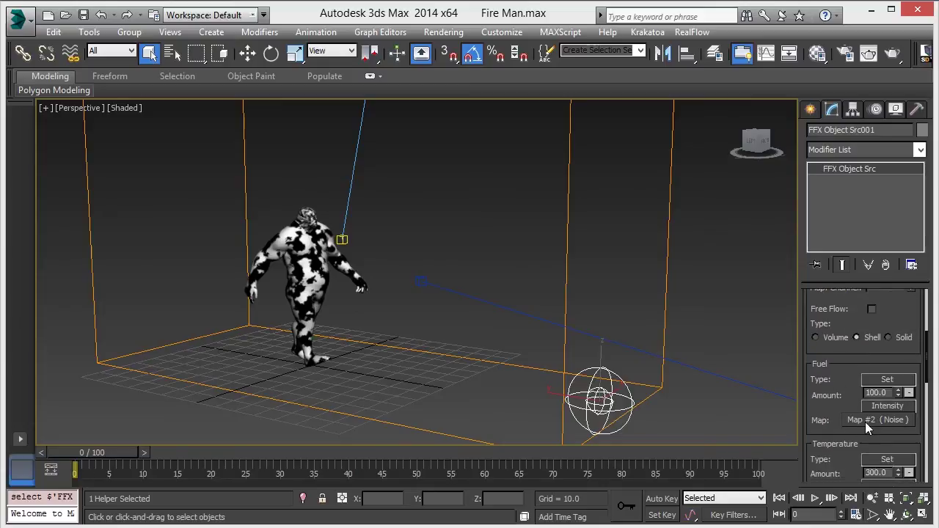
scroll(842, 433, "down", 6)
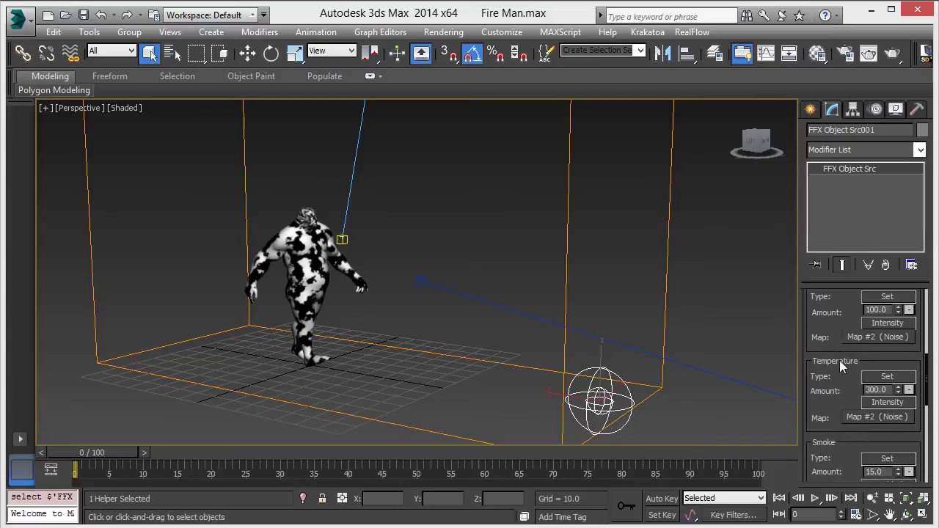
scroll(838, 355, "up", 3)
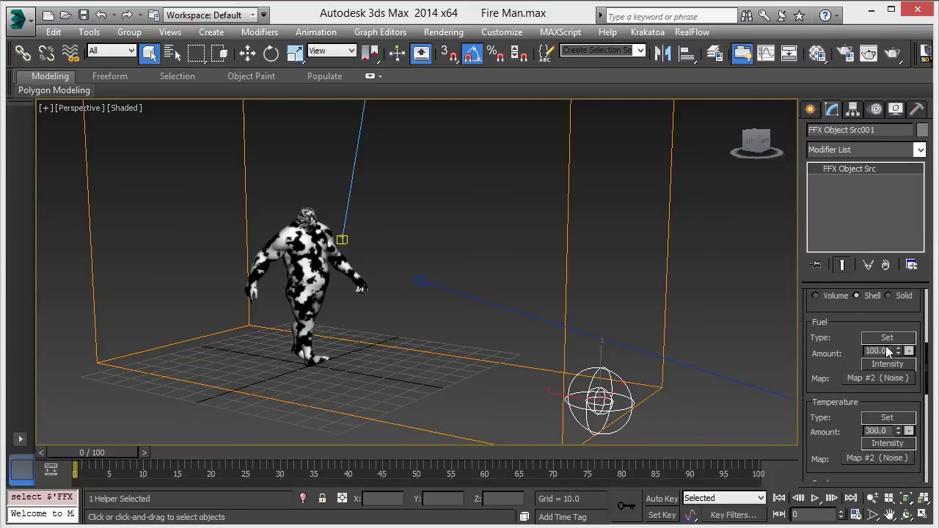
left_click_drag(862, 401, 843, 323)
scroll(842, 402, "down", 2)
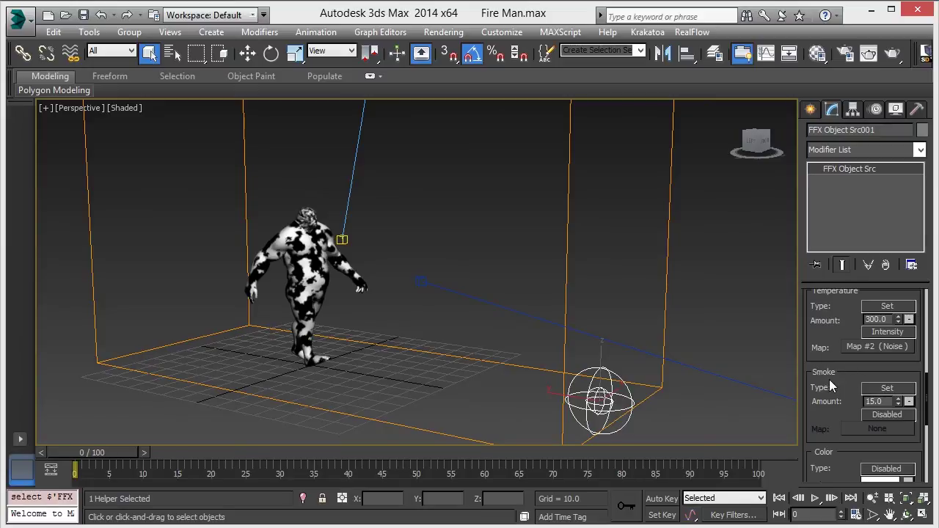
scroll(828, 365, "down", 1)
scroll(829, 366, "up", 1)
Deselect everything and open the FumeFX grid's settings window.
left_click(602, 267)
middle_click_drag(411, 241, 416, 257)
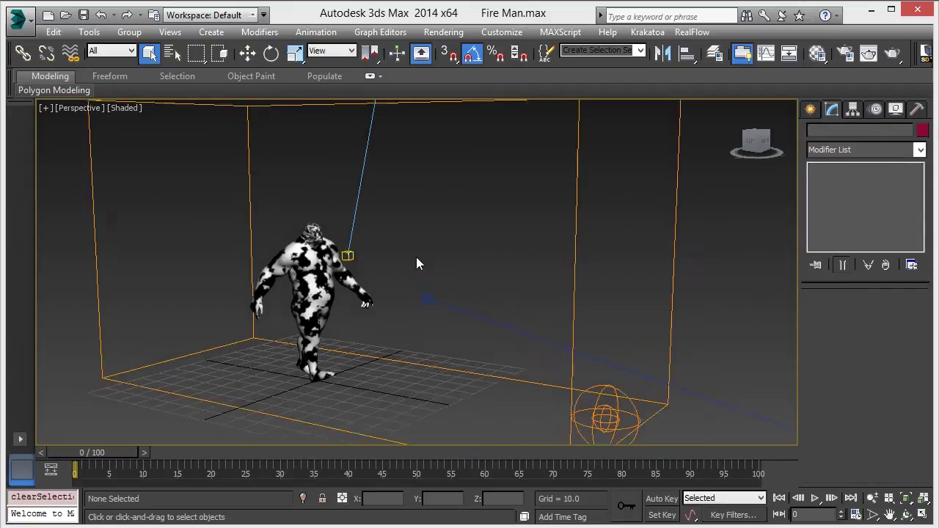
scroll(518, 258, "down", 3)
double_click(511, 261)
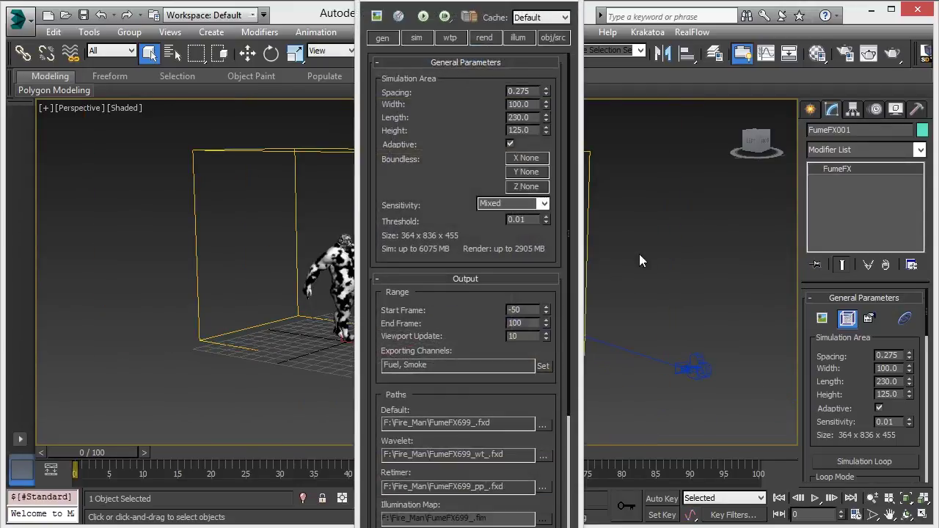
scroll(618, 259, "up", 2)
scroll(617, 259, "up", 2)
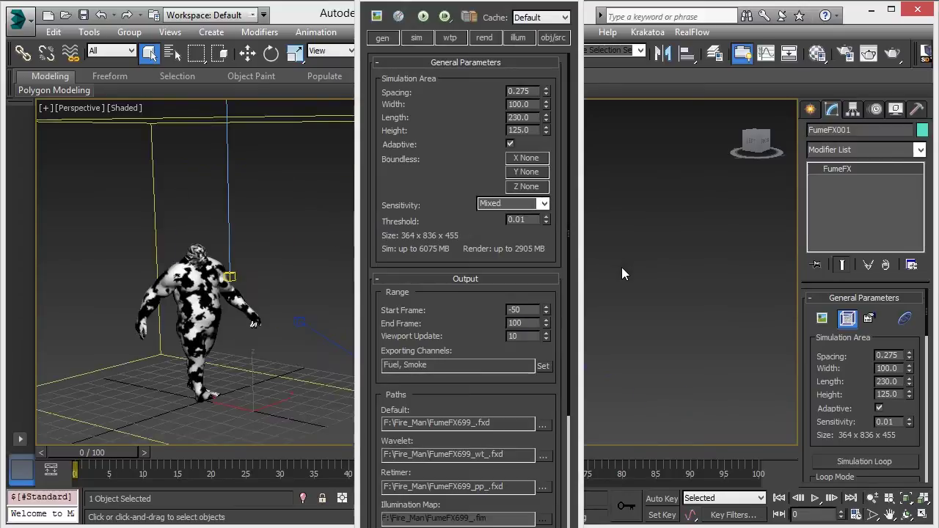
scroll(709, 260, "up", 2)
Review object sources, then General Parameters: spacing 0.275, 100×230×125 area, frames -50 to 100.
left_click(552, 38)
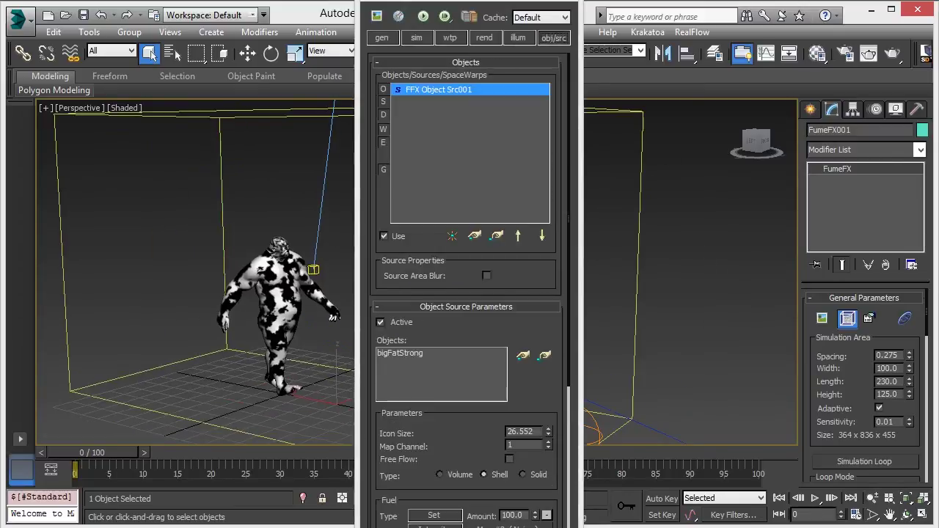
left_click(483, 39)
left_click_drag(483, 38, 624, 23)
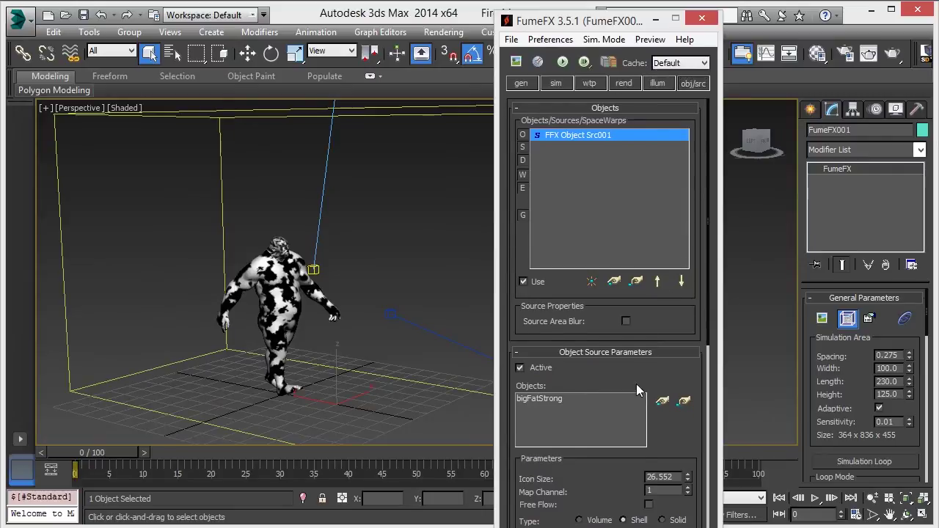
left_click(522, 84)
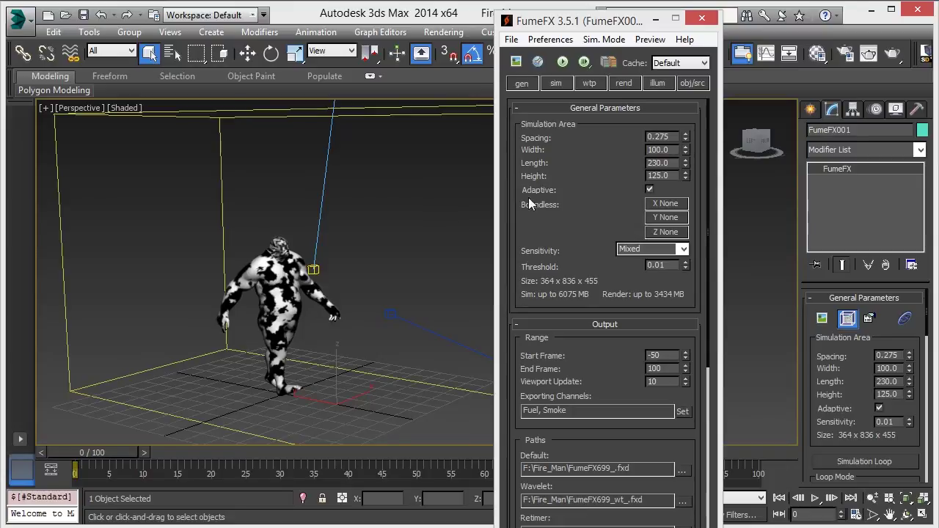
left_click_drag(583, 282, 593, 185)
left_click_drag(608, 342, 610, 303)
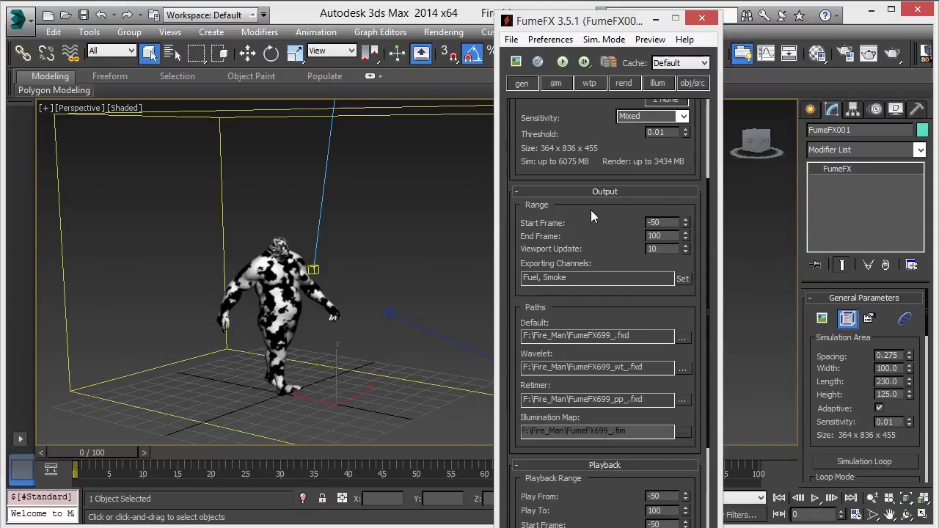
scroll(604, 480, "down", 1)
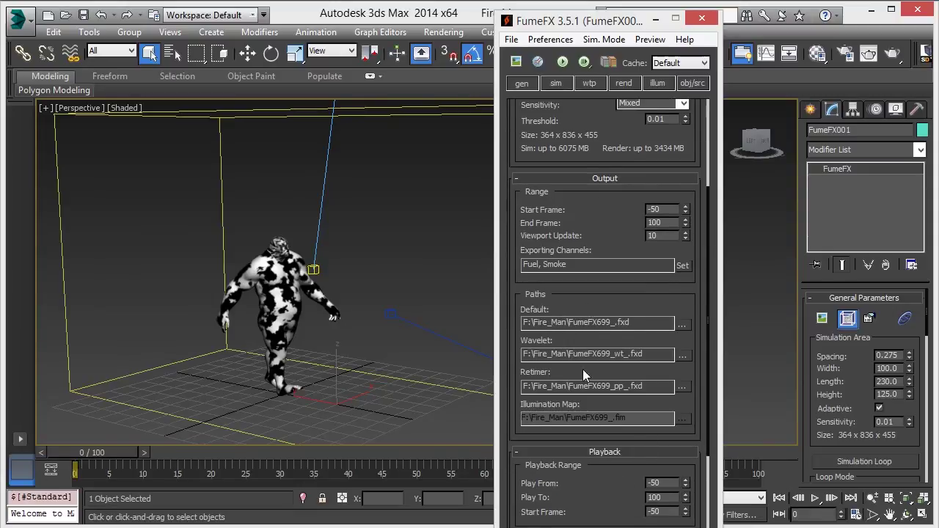
scroll(616, 221, "up", 5)
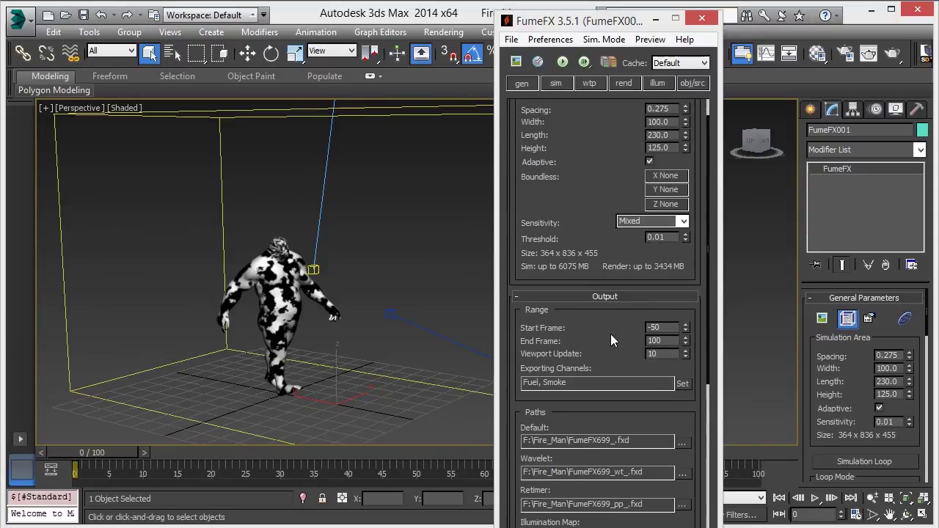
scroll(609, 298, "up", 1)
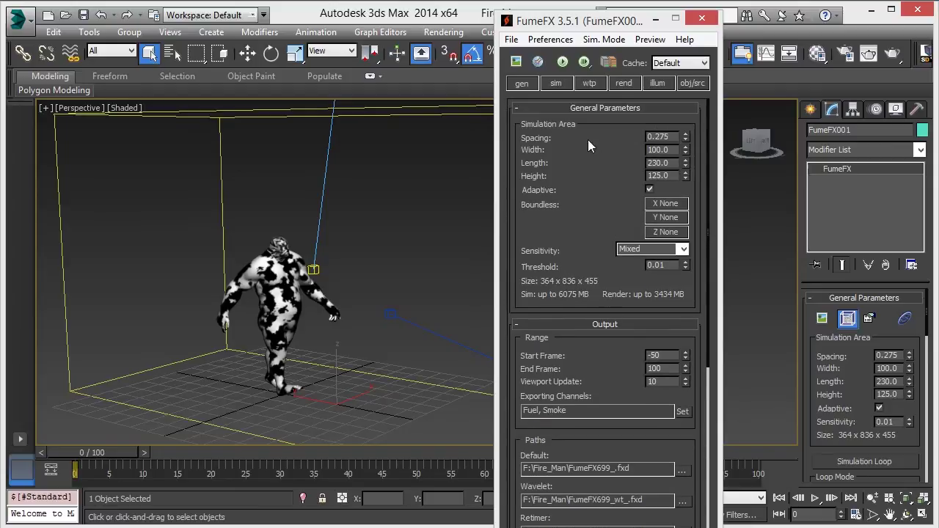
Open the sim tab and review the Conjugate Gradient solver and gravity 0.5.
left_click(556, 82)
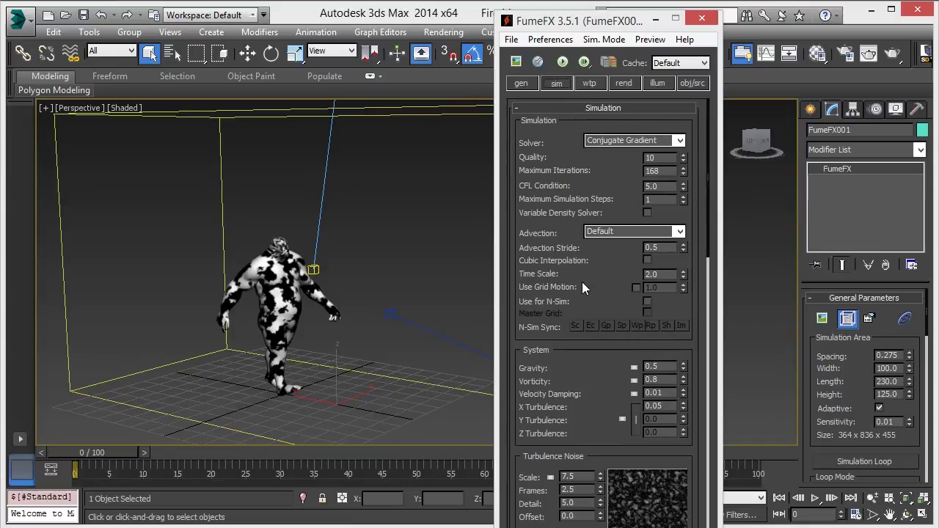
left_click_drag(590, 380, 585, 303)
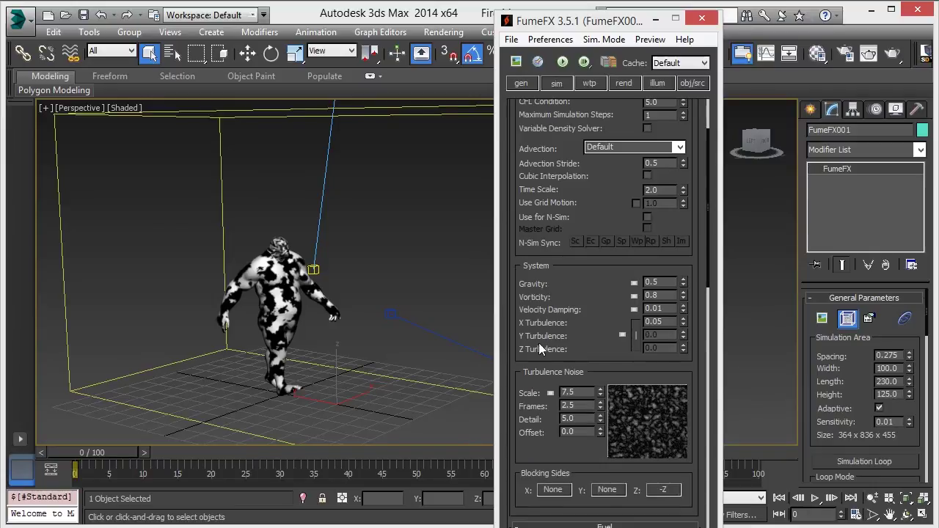
scroll(610, 348, "down", 2)
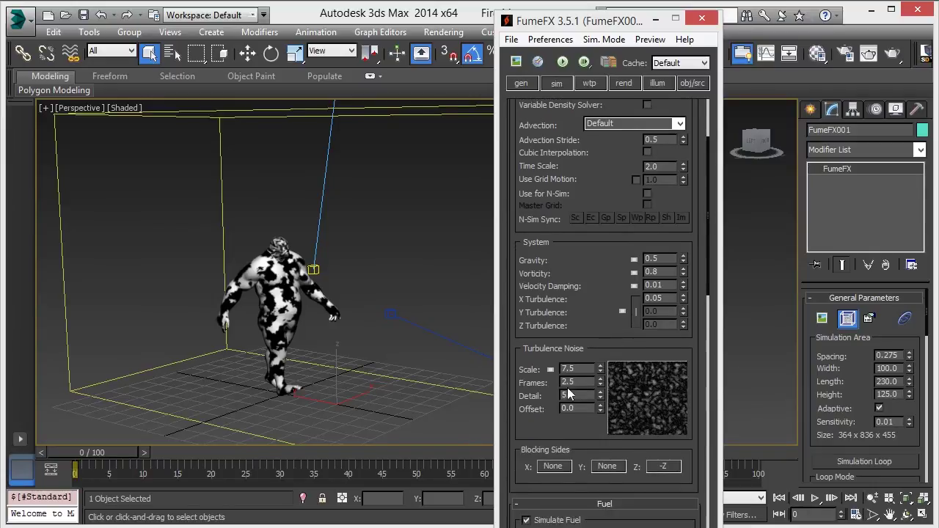
scroll(557, 408, "down", 2)
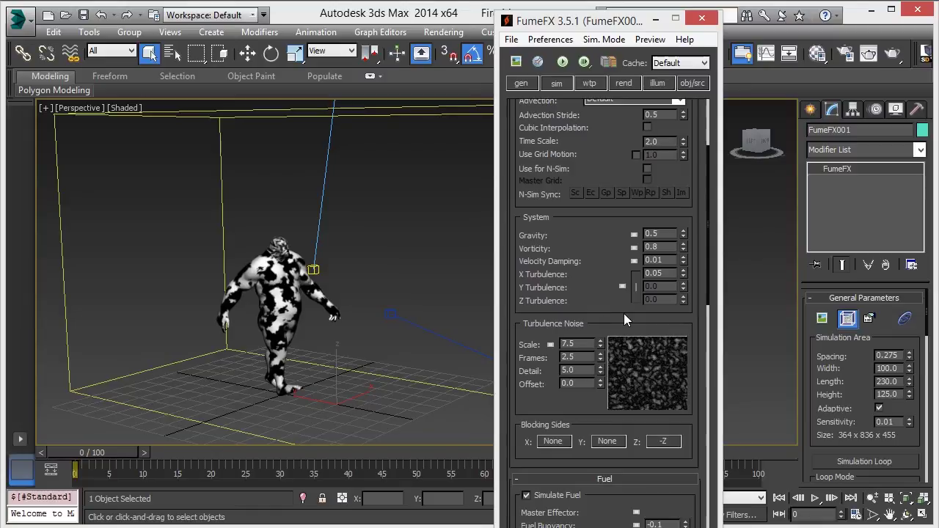
scroll(603, 318, "down", 2)
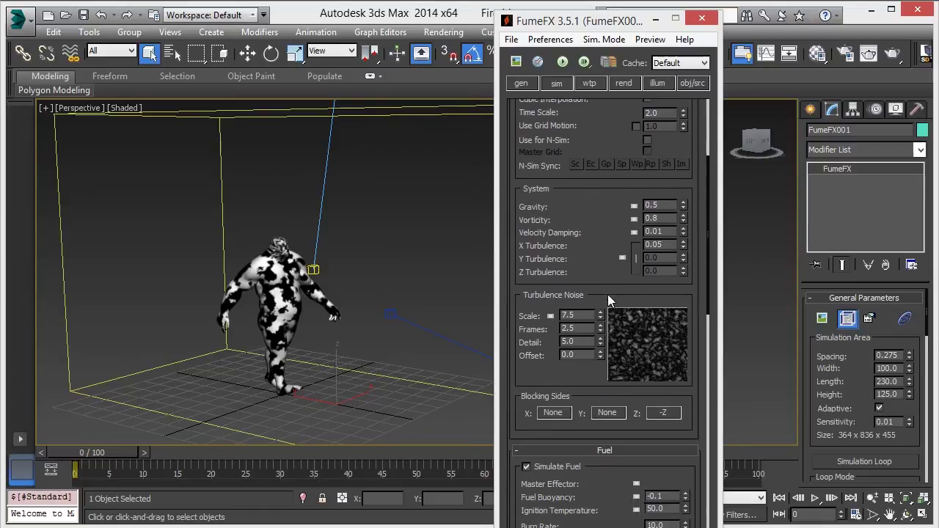
scroll(620, 281, "down", 2)
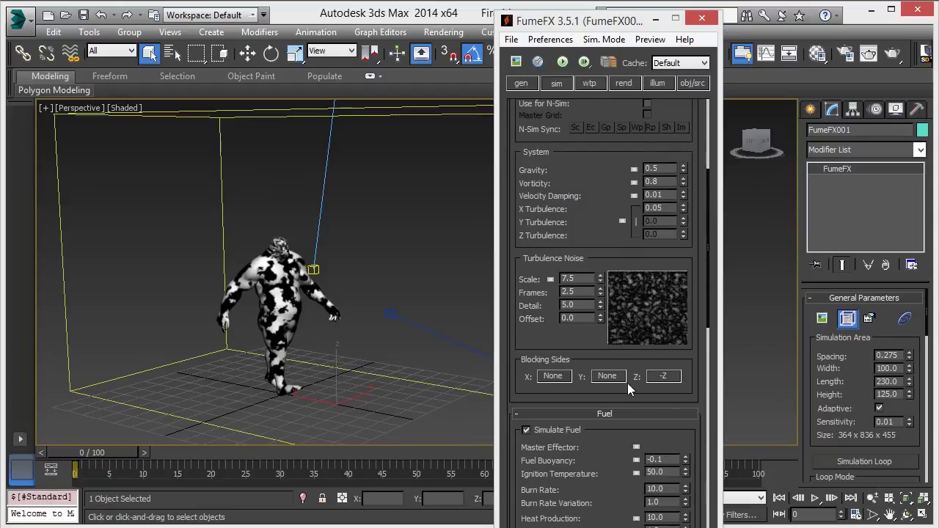
Review Fuel and Smoke rollouts: burn rate 10, ignition 50, expansion 1.2, smoke buoyancy -1.0.
scroll(616, 323, "down", 5)
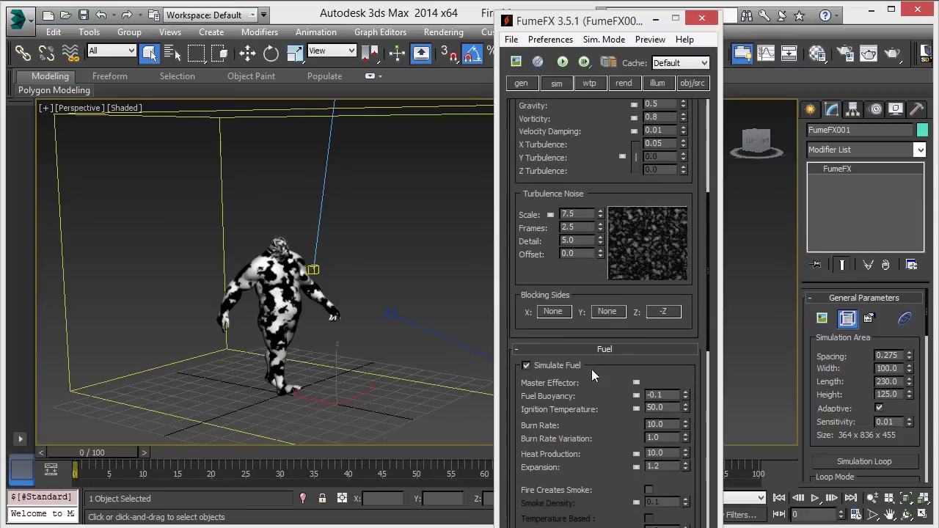
left_click_drag(586, 22, 591, 16)
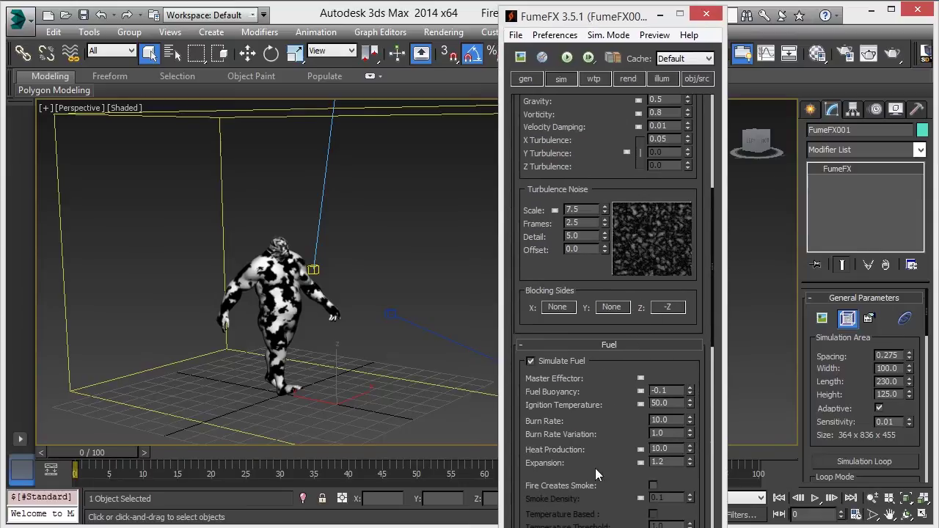
scroll(602, 415, "down", 9)
scroll(615, 345, "down", 3)
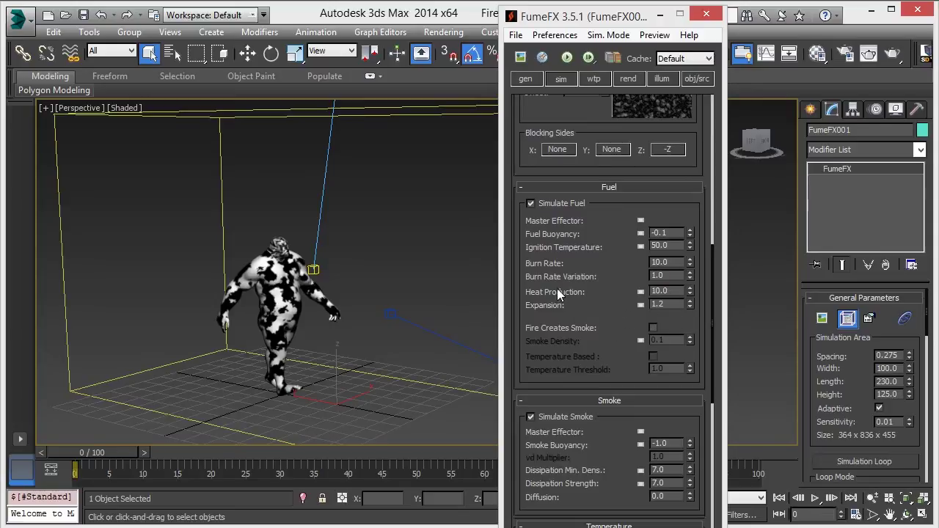
left_click_drag(552, 323, 564, 218)
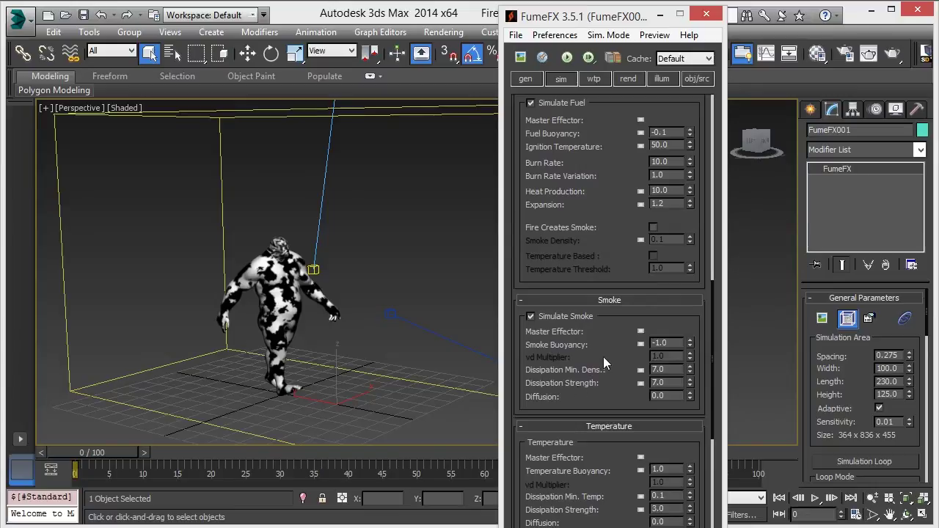
scroll(605, 402, "up", 5)
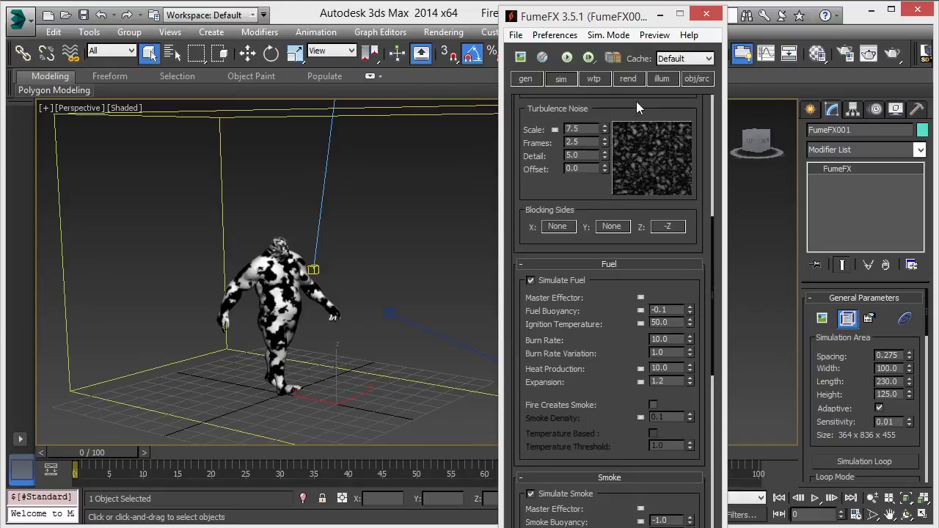
Show the rend tab: Fire uses a Gradient colour source, Smoke thresholds 0.5 and 30.0.
left_click(629, 79)
scroll(618, 300, "down", 3)
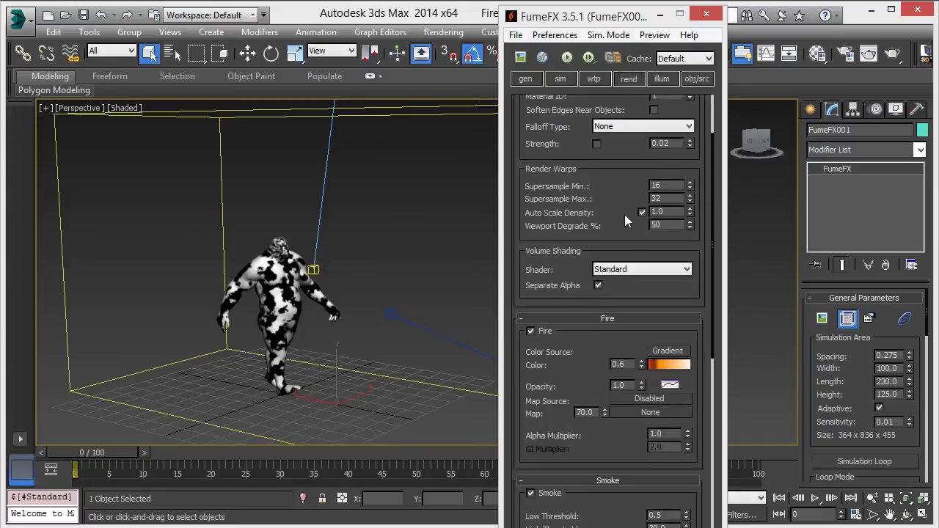
mouse_move(561, 20)
left_mouse_down()
mouse_move(458, 11)
mouse_move(439, 34)
left_mouse_up()
Inspect the Fire Color gradient running from dark red to white, then close it.
left_click(536, 368)
left_click_drag(473, 237, 771, 171)
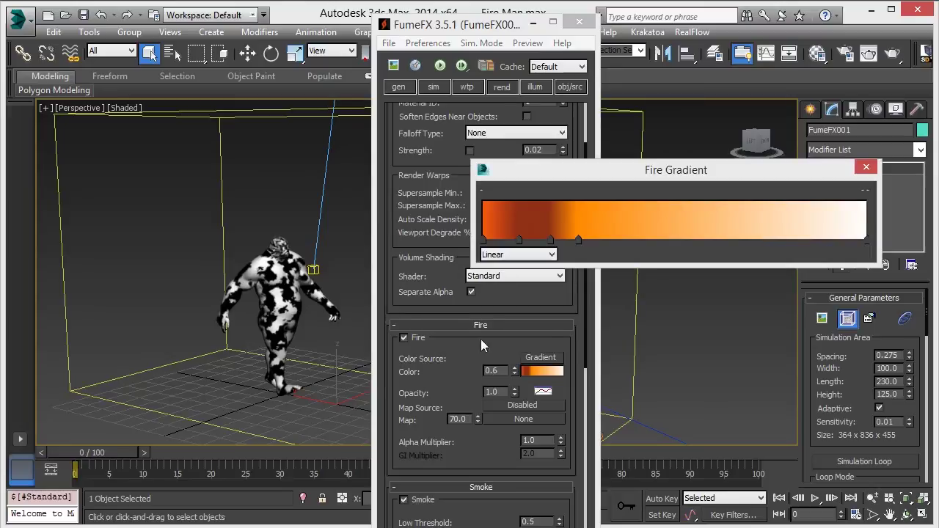
left_click(871, 171)
scroll(447, 286, "down", 4)
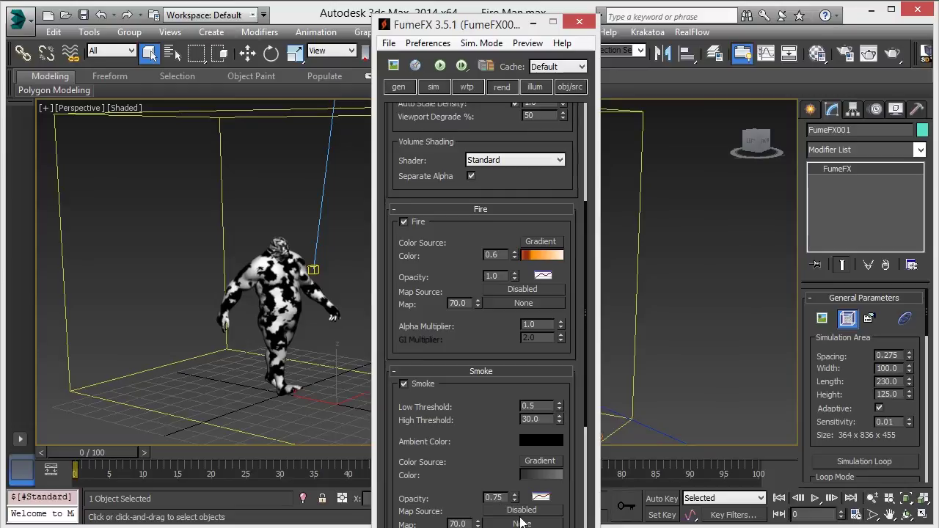
scroll(495, 405, "up", 3)
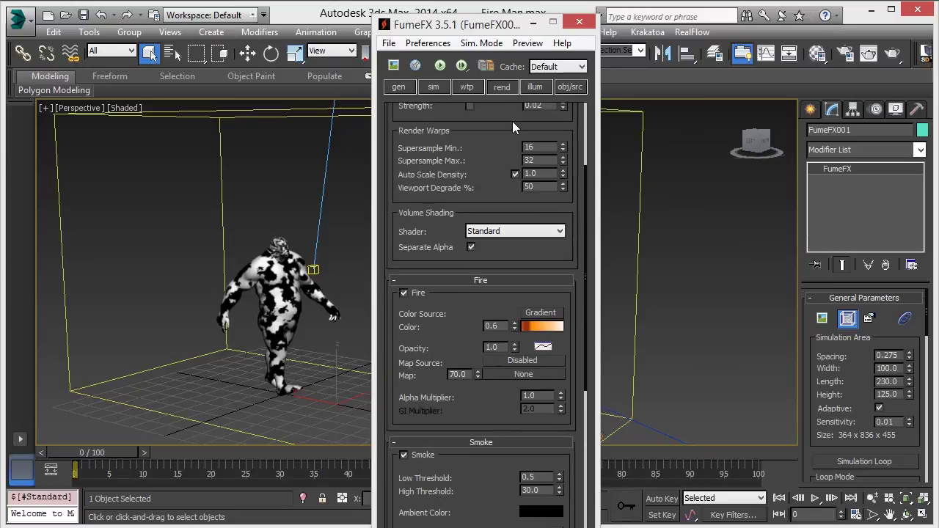
left_click(537, 89)
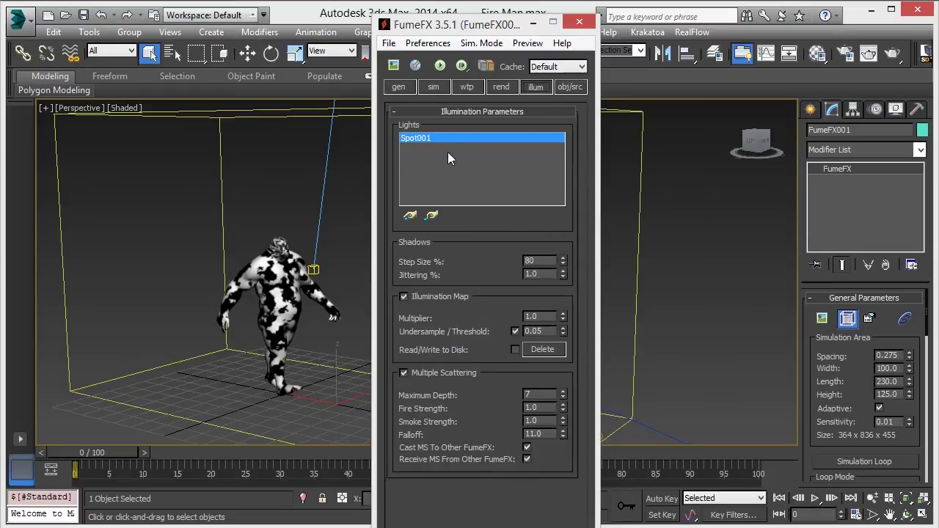
left_click(732, 225)
scroll(465, 247, "down", 5)
left_click(473, 176)
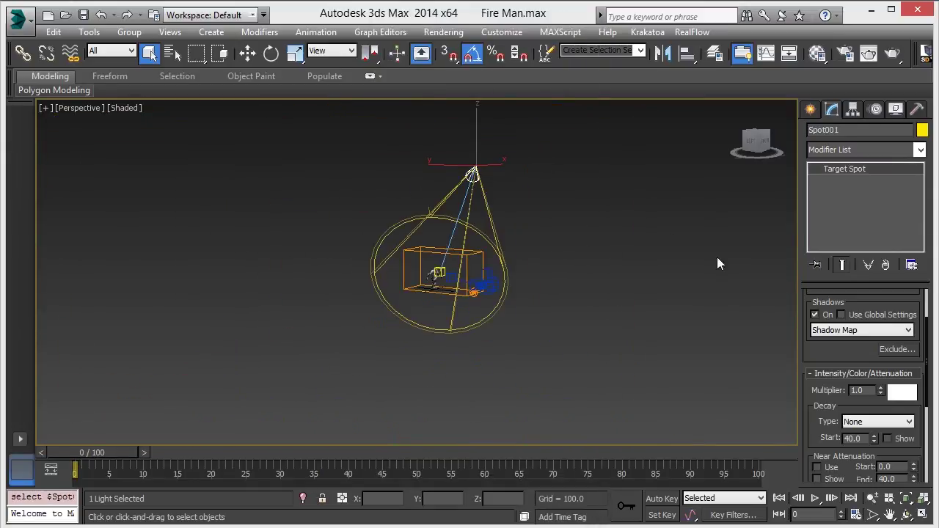
scroll(557, 353, "up", 4)
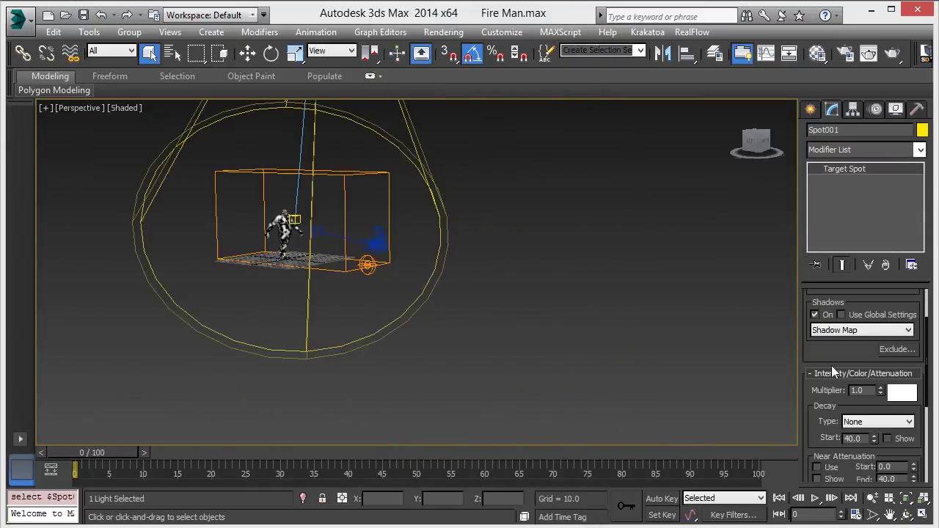
scroll(832, 352, "down", 5)
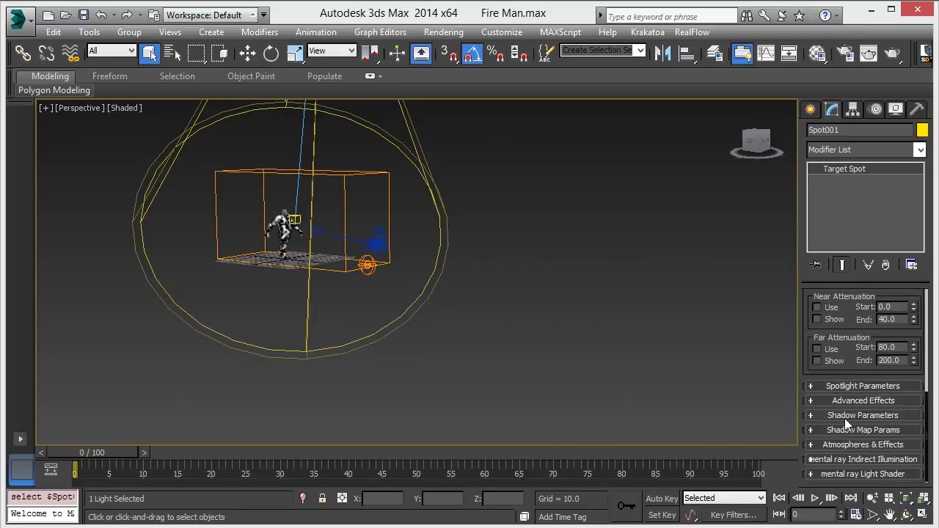
left_click(851, 415)
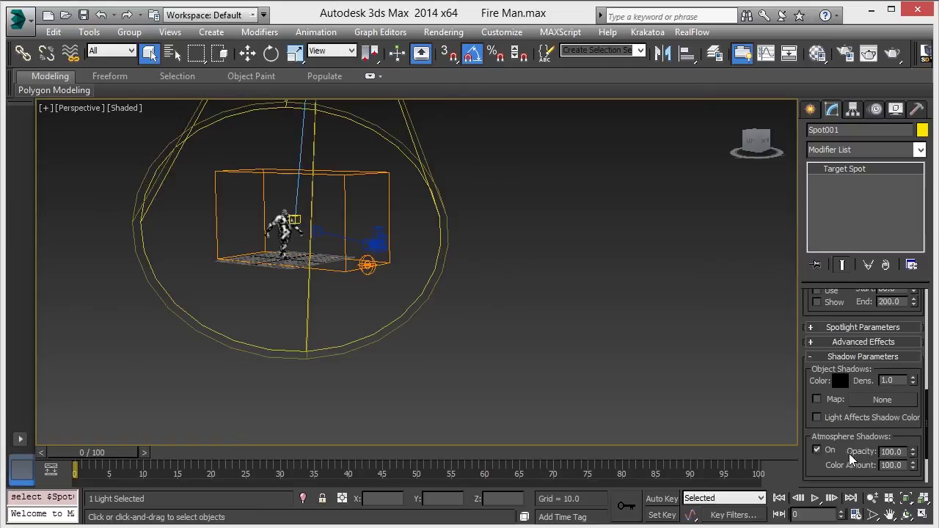
scroll(440, 396, "up", 8)
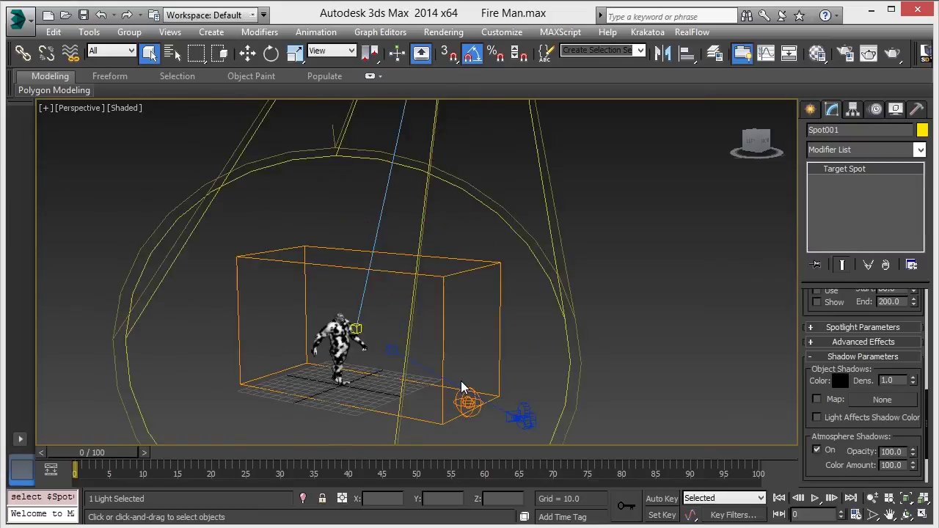
left_click(538, 192)
double_click(549, 247)
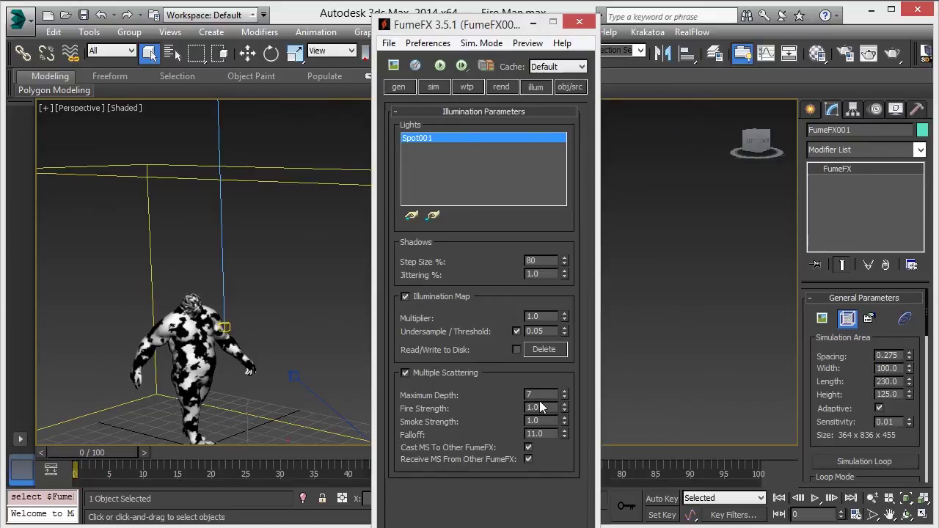
Deselect everything and pan to show the whole container.
left_click(614, 159)
middle_click_drag(229, 360, 291, 324)
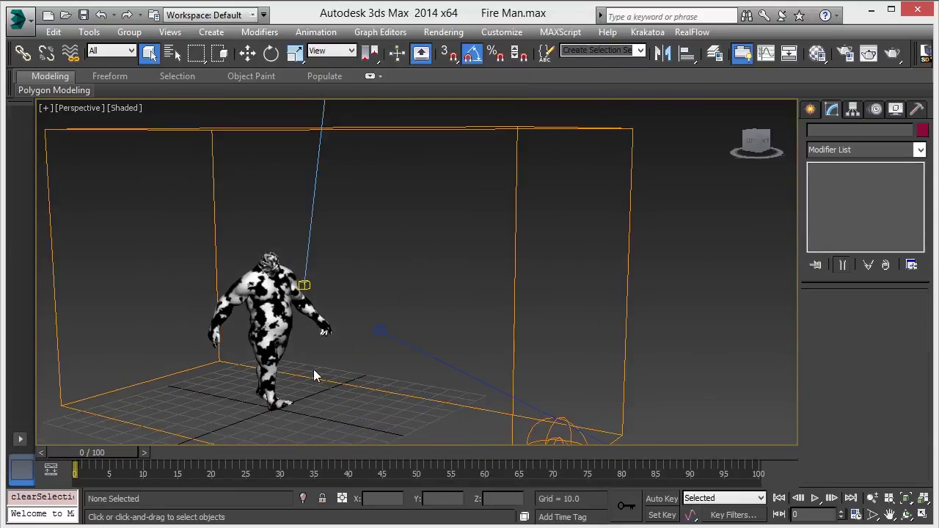
middle_click_drag(313, 369, 338, 358)
Check the FumeFX Fire and FumeFX Smoke render elements in Render Setup, then close it.
key("F10")
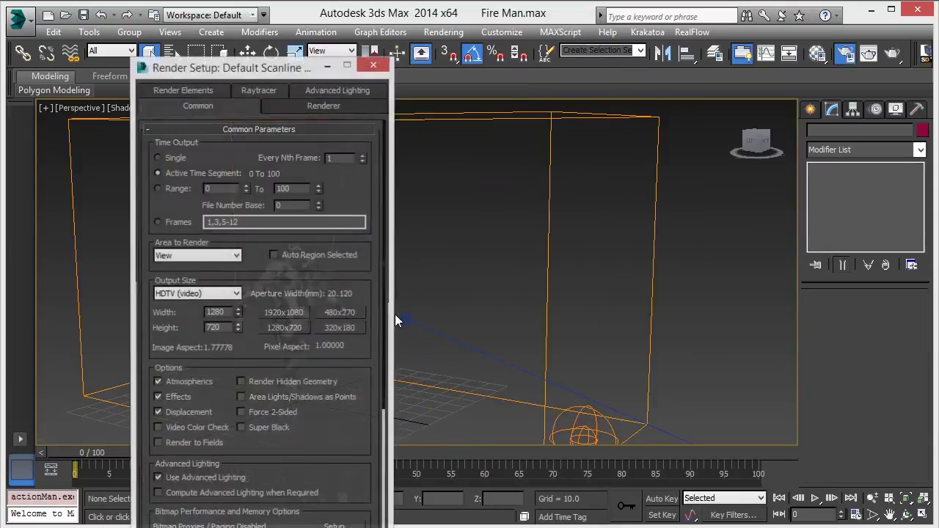
left_click_drag(230, 75, 553, 42)
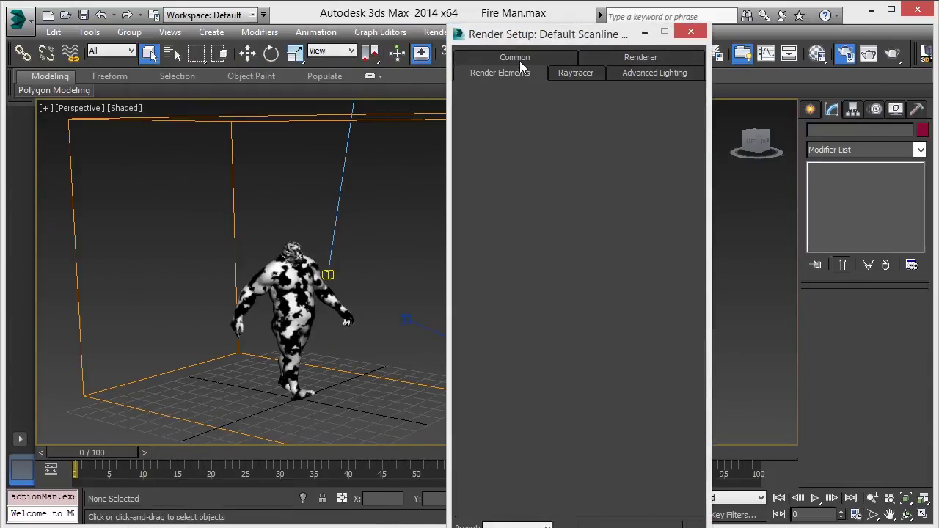
left_click(521, 58)
left_click(504, 177)
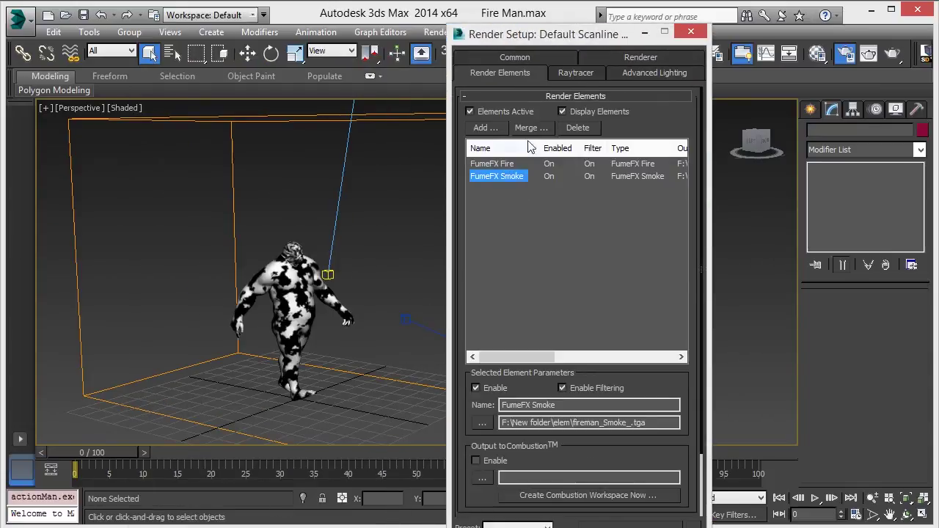
left_click(504, 58)
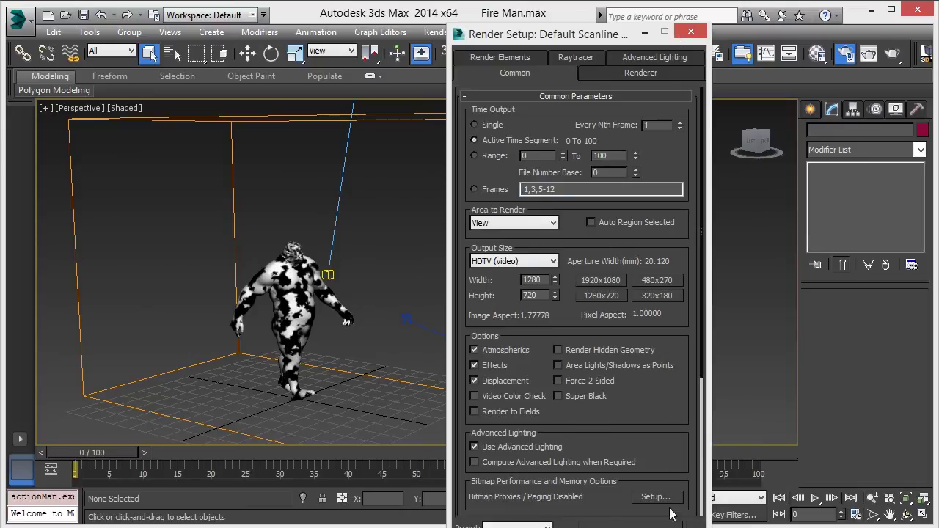
left_click(690, 30)
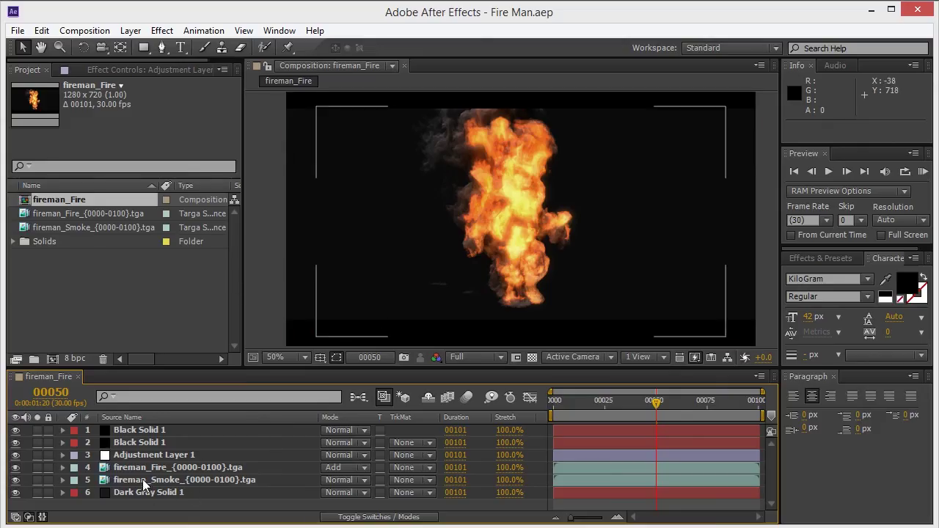
Select fireman_Fire and expand its Brightness & Contrast, Color Balance and S_Glow effects.
left_click(145, 479)
left_click(149, 468)
left_click(156, 480)
left_click(154, 468)
left_click(170, 70)
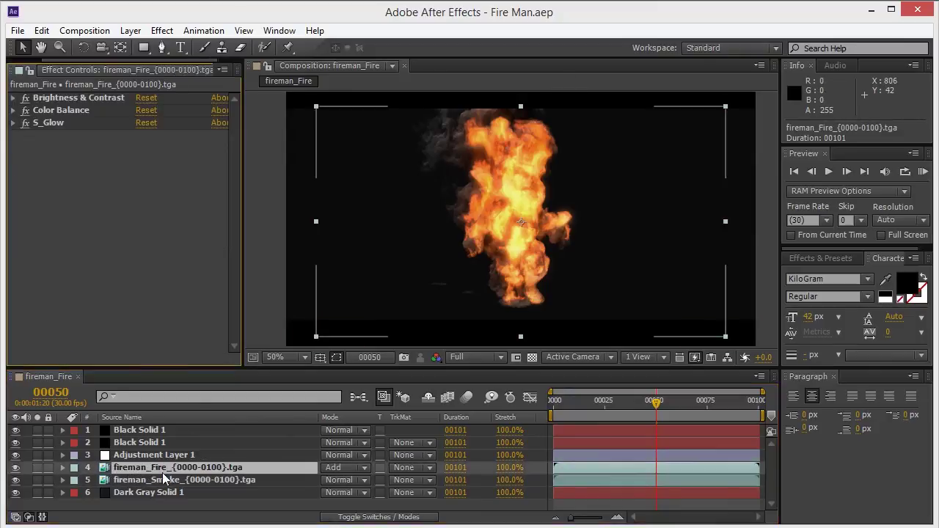
left_click(13, 97)
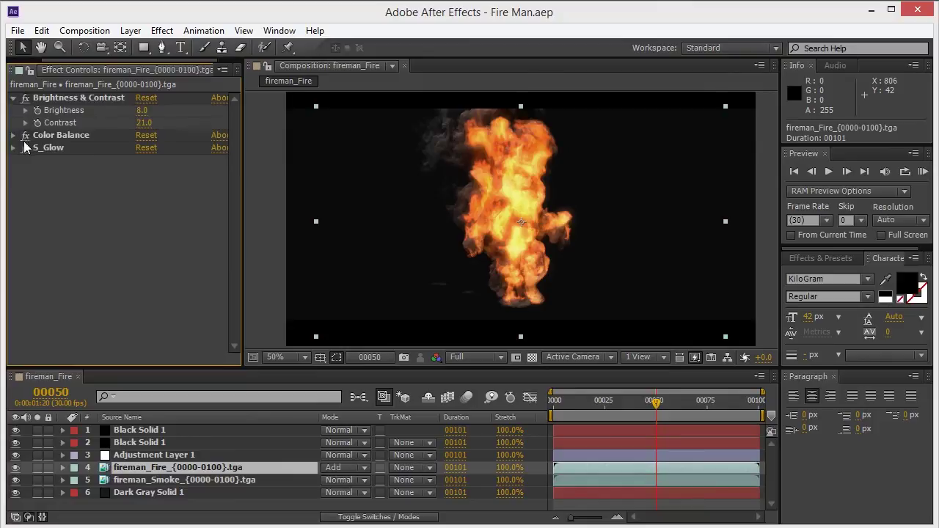
left_click(12, 135)
left_click(13, 272)
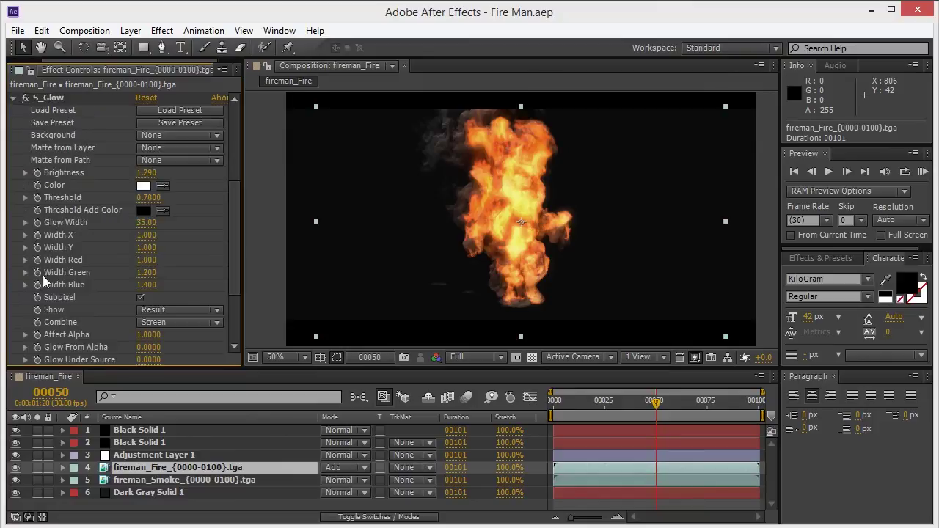
Scroll through the fire layer's effect settings, then collapse all three effects.
scroll(143, 238, "up", 4)
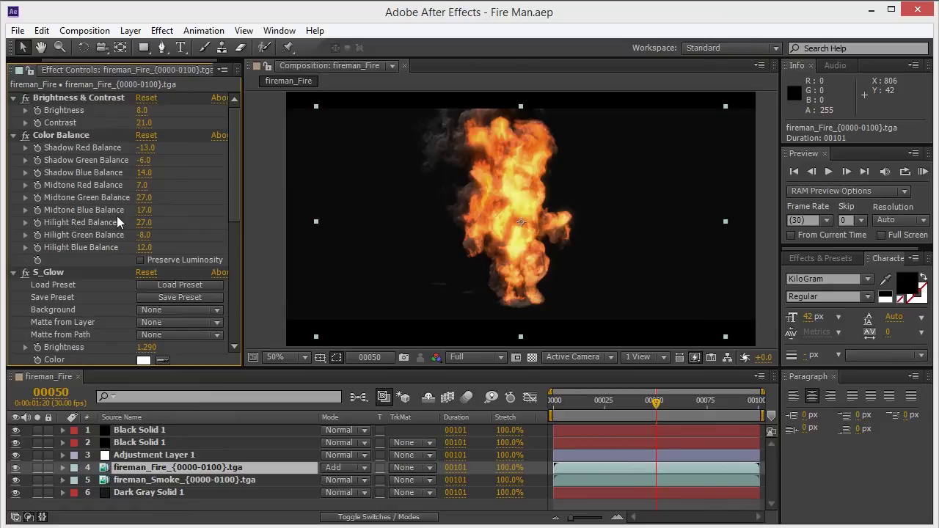
scroll(113, 297, "down", 3)
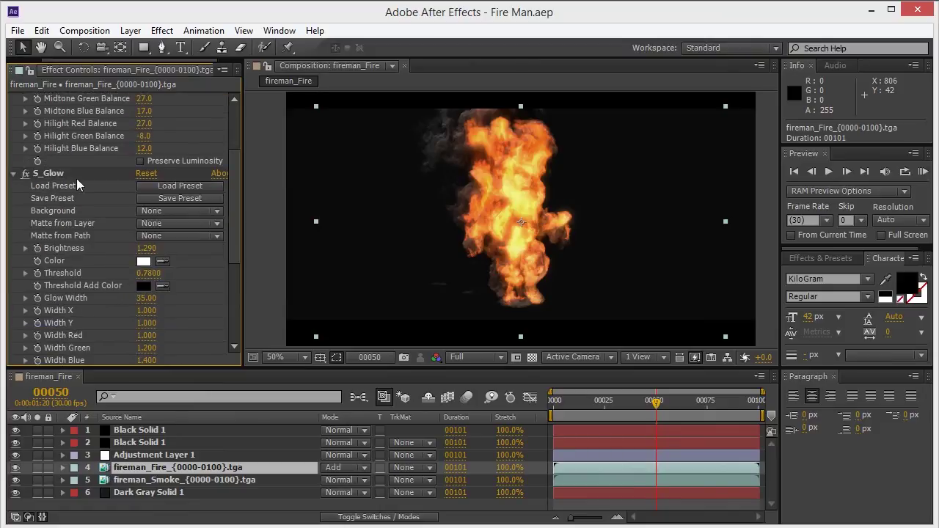
scroll(132, 301, "down", 2)
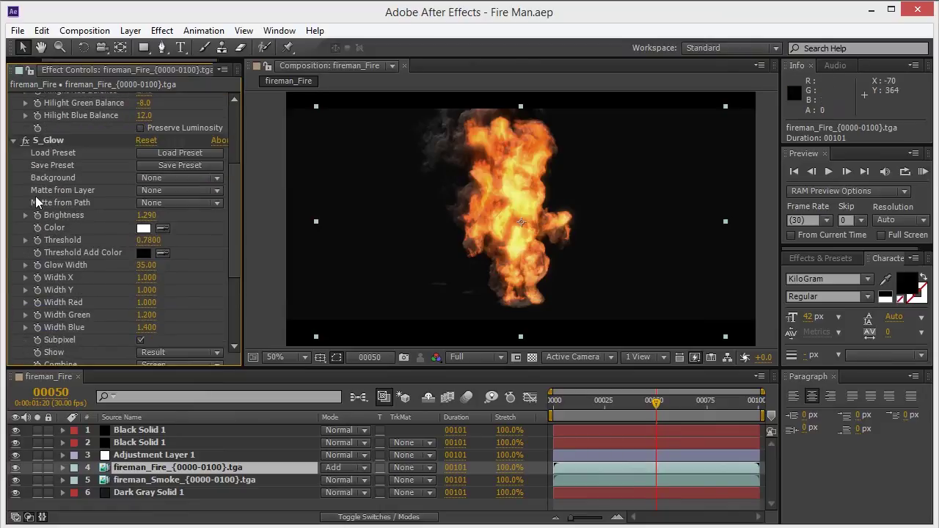
scroll(40, 199, "up", 5)
scroll(44, 209, "up", 2)
left_click(13, 271)
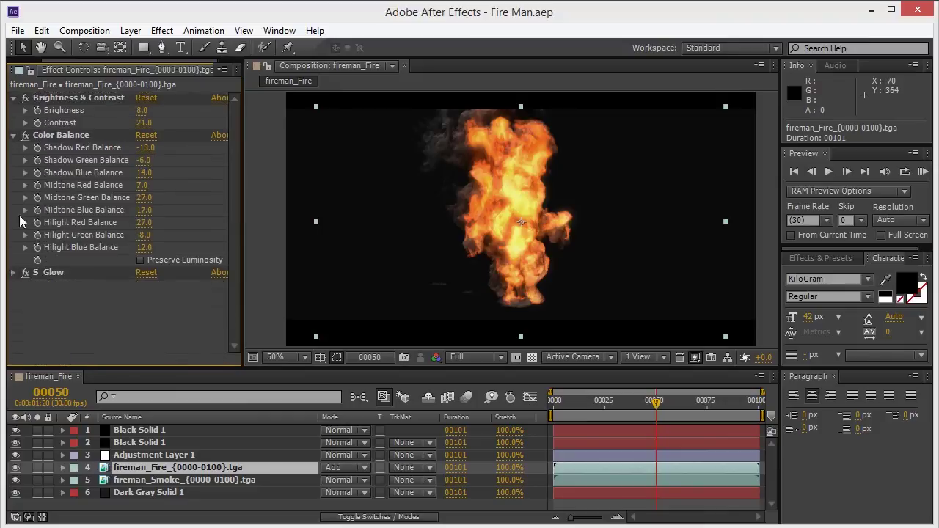
left_click(13, 134)
left_click(12, 98)
Turn the fire layer's effects off and back on to compare, then select fireman_Smoke.
left_click(25, 98)
left_click(25, 111)
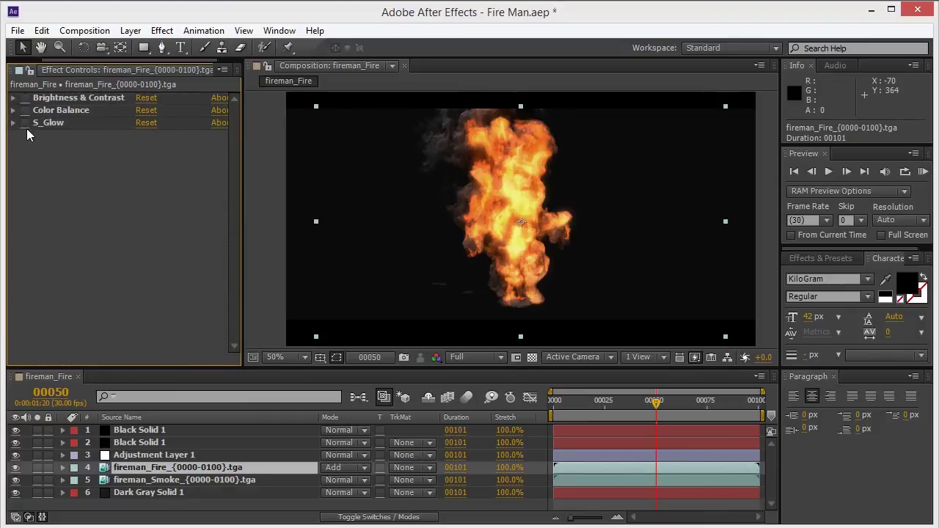
left_click(25, 123)
left_click(25, 97)
left_click(25, 98)
left_click(25, 123)
left_click(25, 110)
left_click(25, 97)
left_click(176, 481)
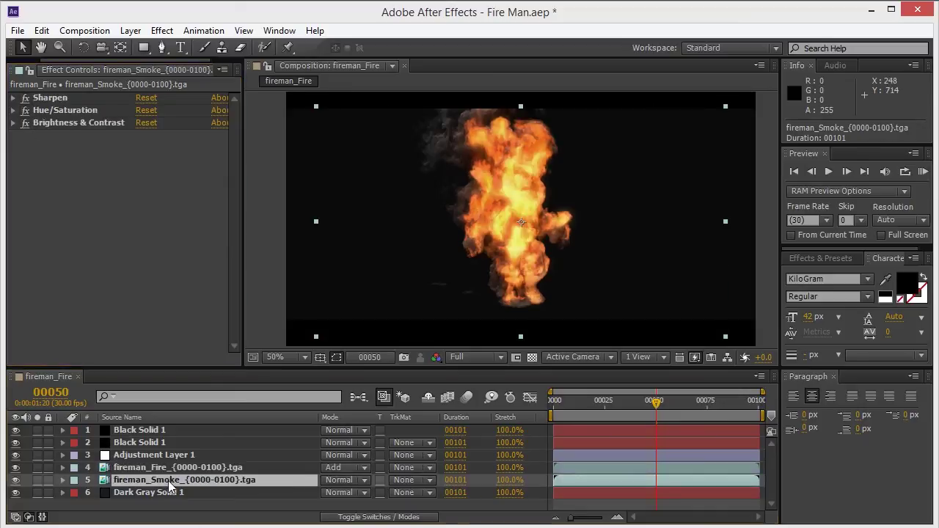
left_click(13, 97)
left_click(13, 122)
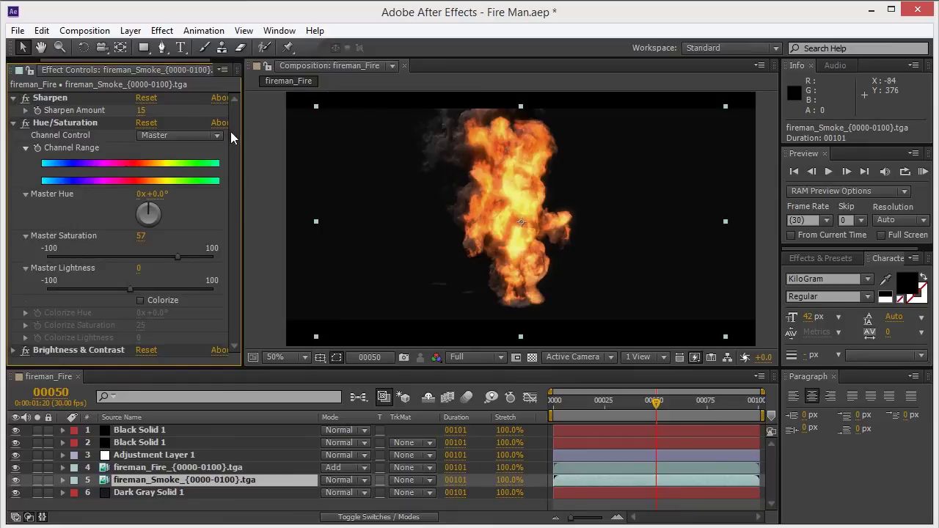
left_click(12, 351)
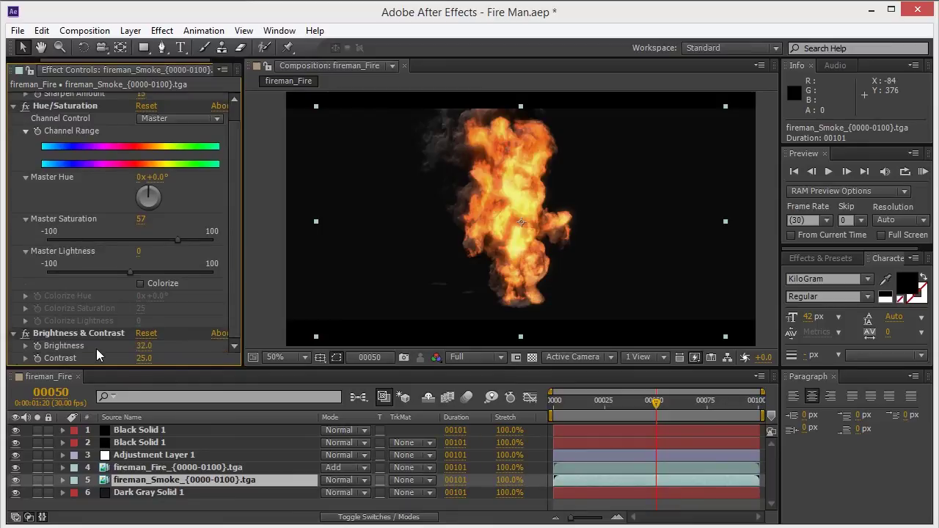
left_click(13, 333)
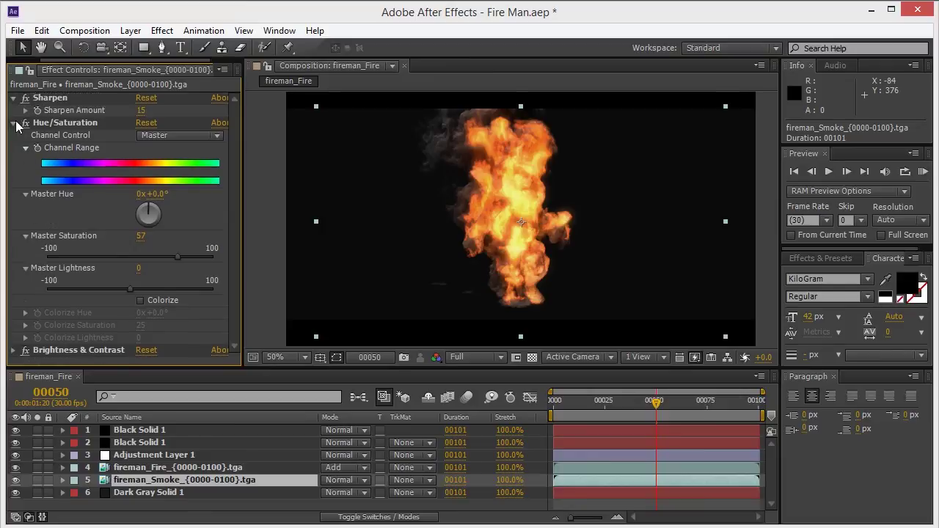
left_click(13, 122)
left_click(13, 96)
left_click(25, 98)
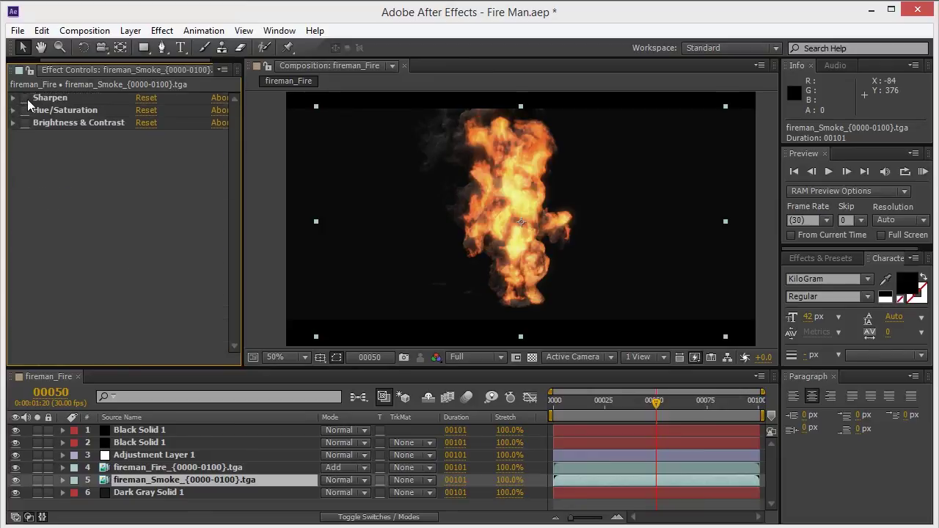
left_click(26, 98)
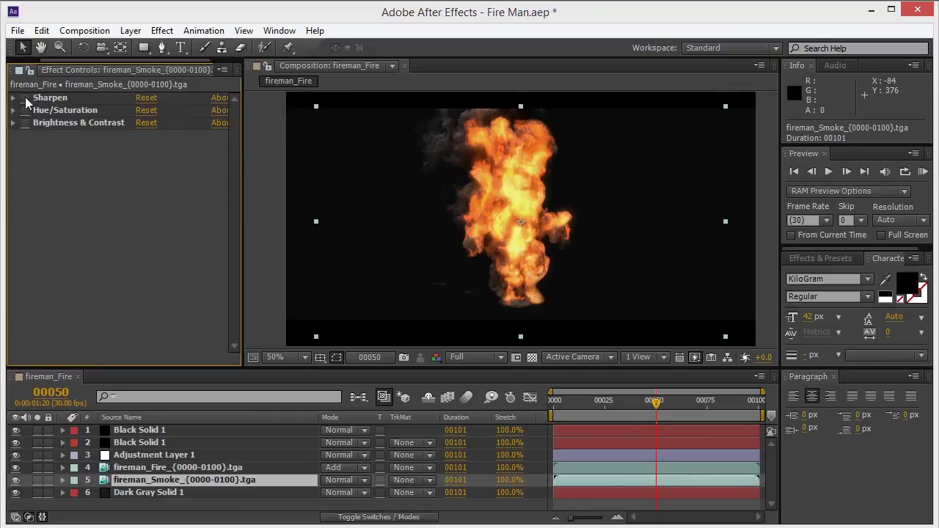
left_click(26, 123)
left_click(26, 97)
left_click(26, 97)
left_click(25, 123)
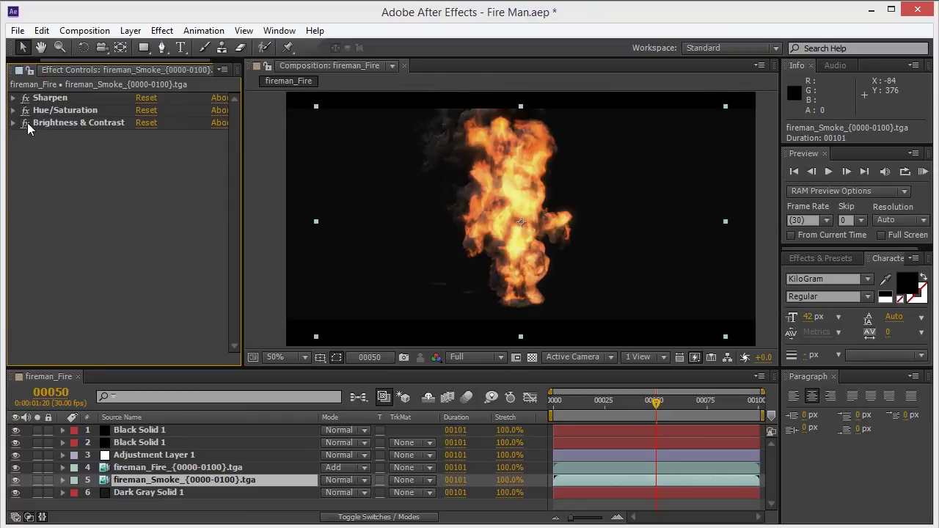
Select Adjustment Layer 1 and toggle its Hue/Saturation off and on to compare.
left_click(161, 456)
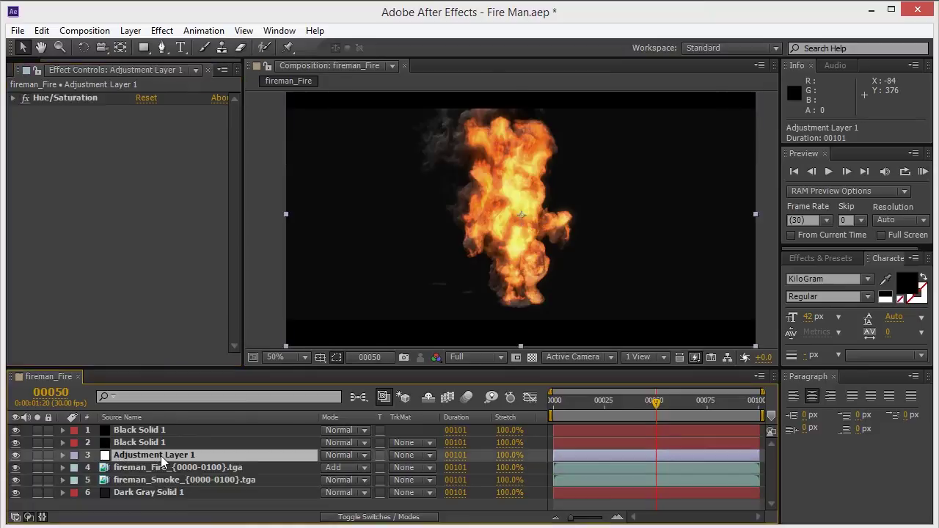
left_click(26, 97)
left_click(26, 98)
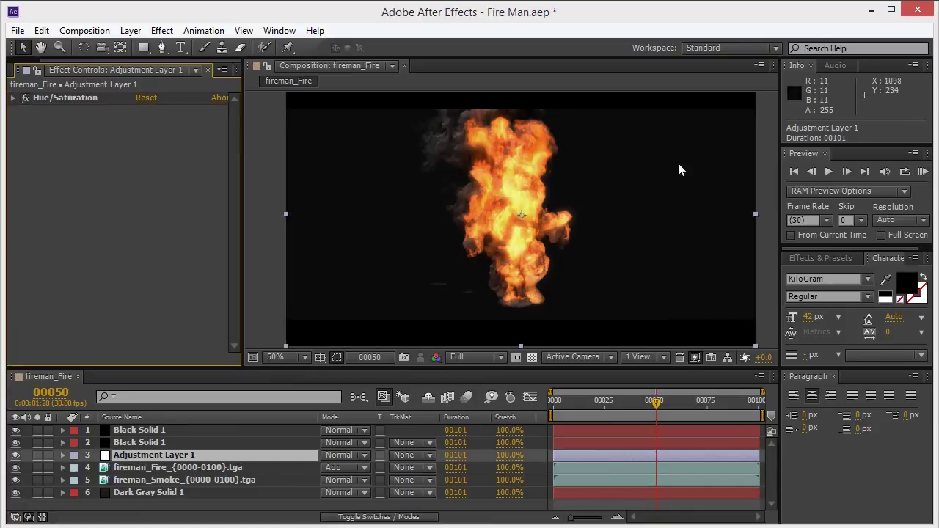
key("apostrophe")
key("apostrophe")
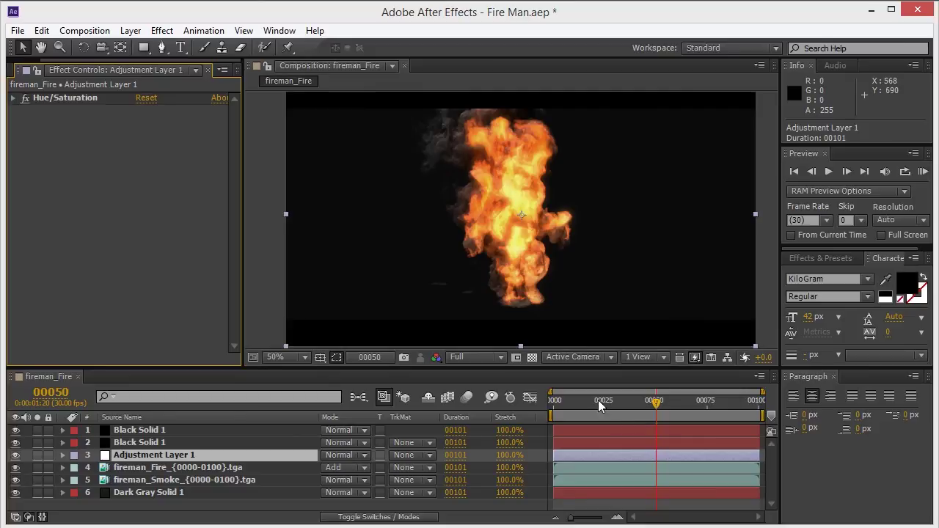